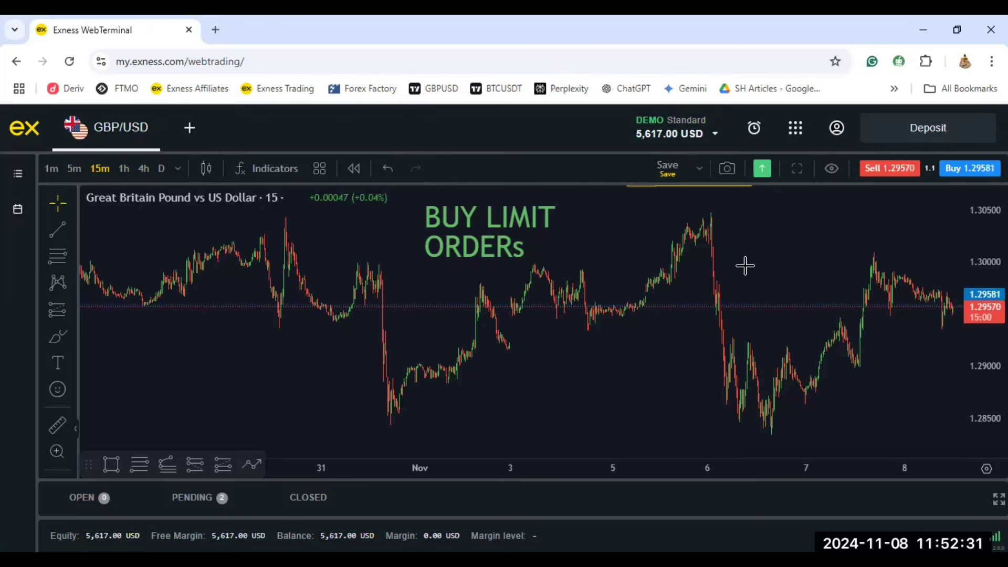
# Show the GBP/USD chart in full screen
pyautogui.click(796, 168)
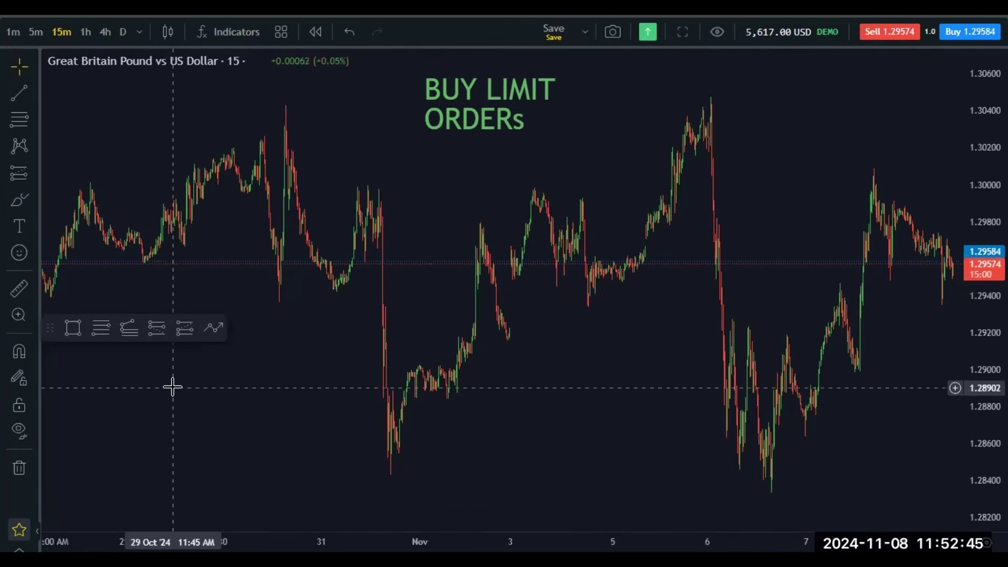
# Draw a zigzag path through the major swing highs and lows from 31 Oct, ending in a projected drop and a rise to about 1.3048
pyautogui.click(214, 327)
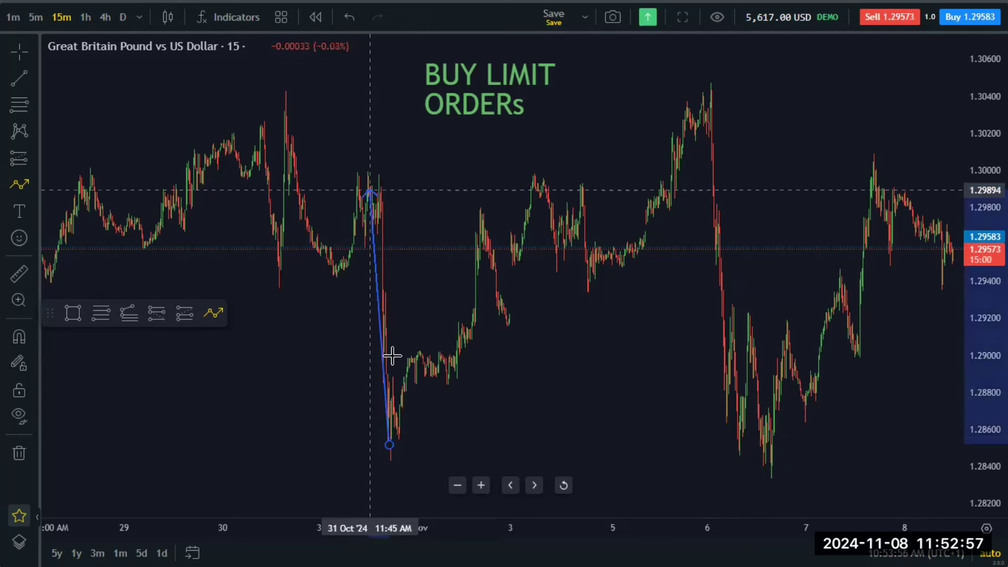
pyautogui.doubleClick(390, 446)
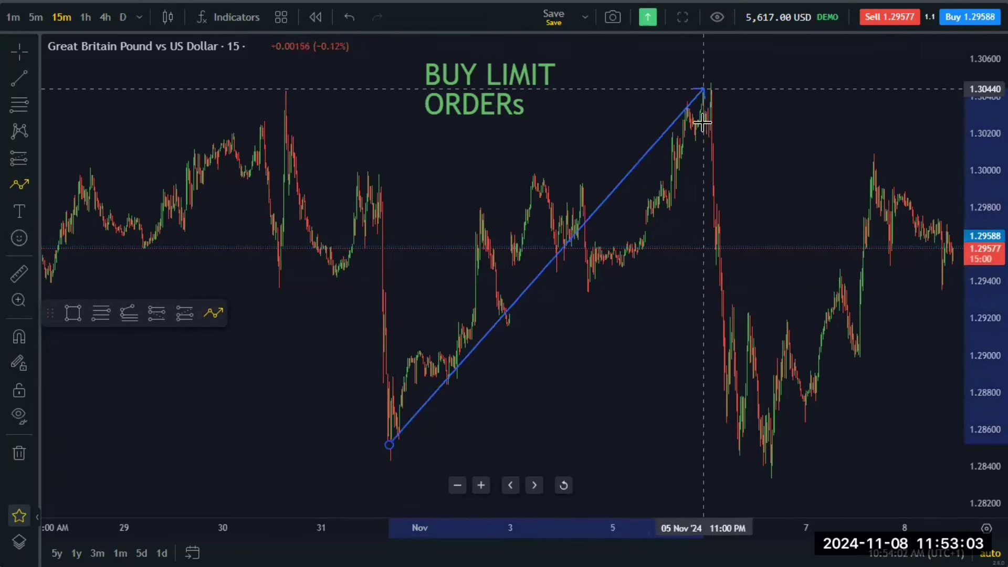
pyautogui.click(704, 89)
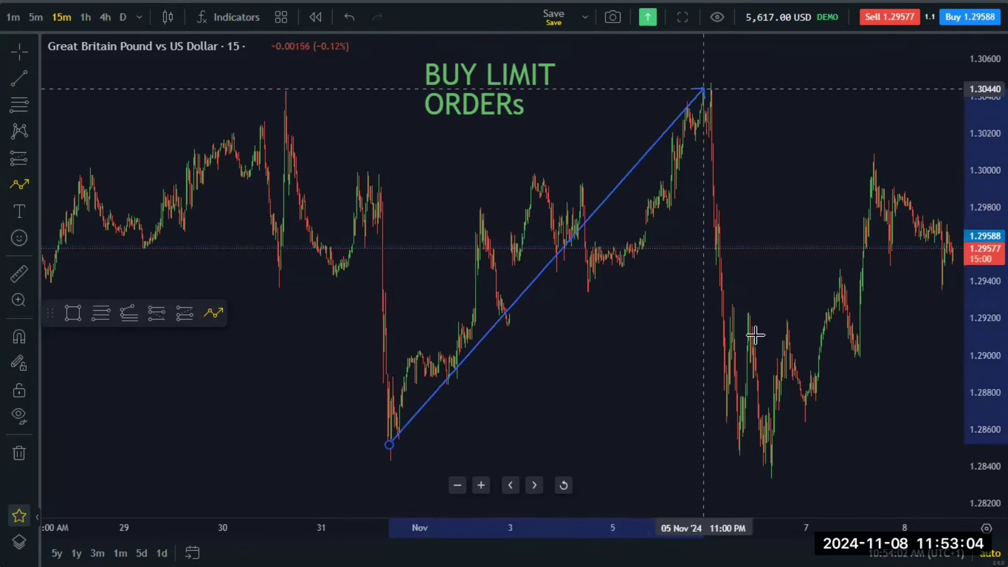
pyautogui.doubleClick(772, 468)
pyautogui.click(772, 468)
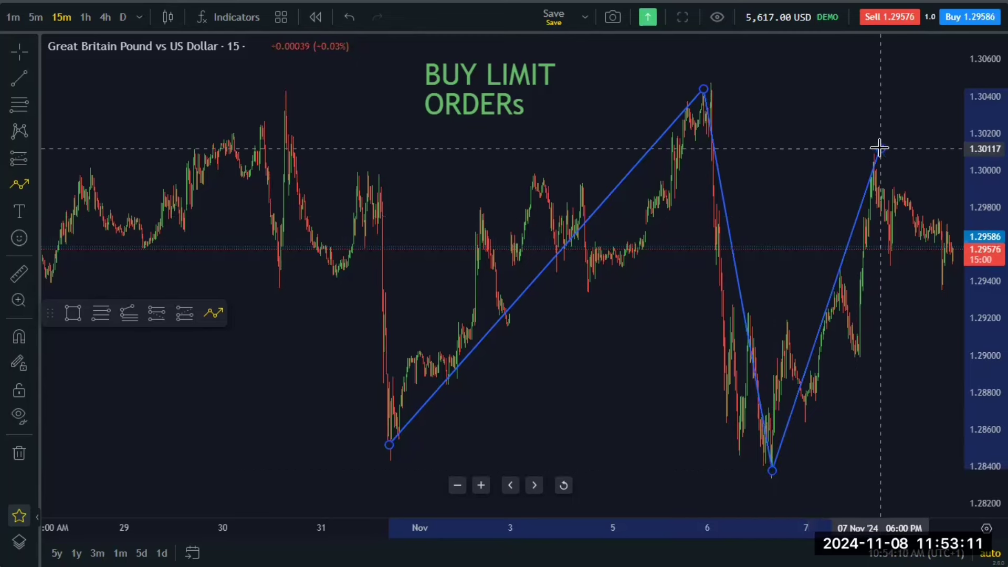
pyautogui.click(880, 149)
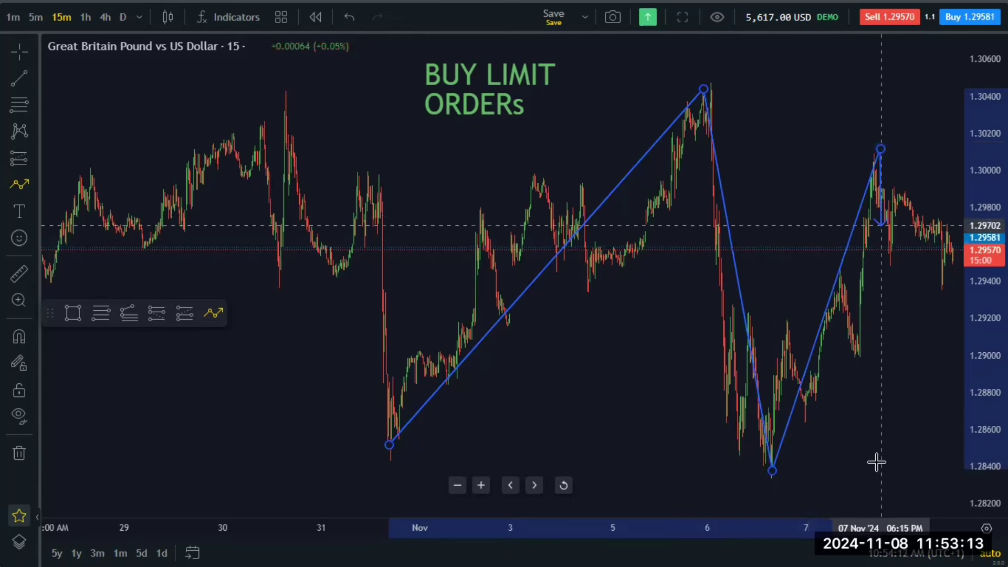
pyautogui.doubleClick(923, 476)
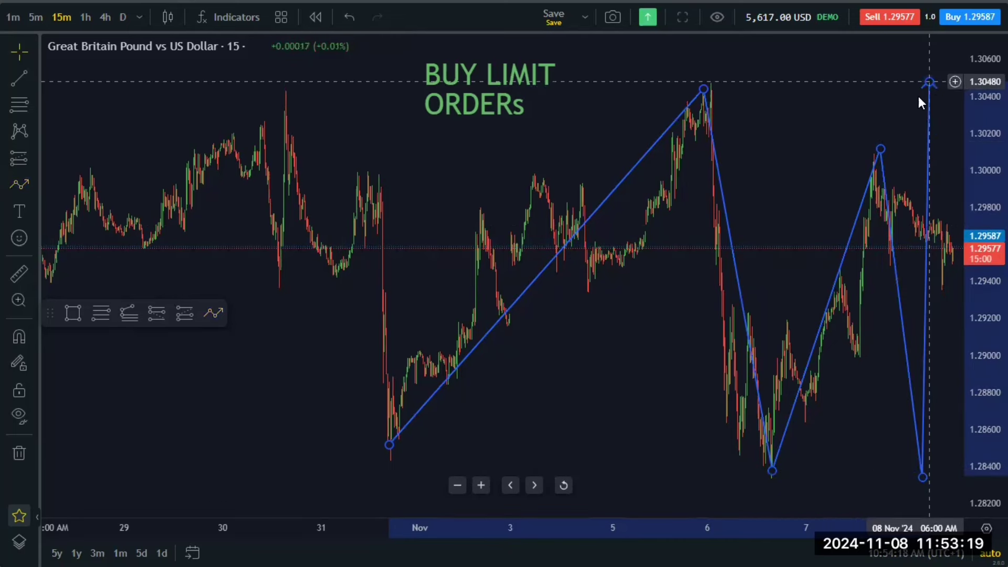
pyautogui.doubleClick(929, 82)
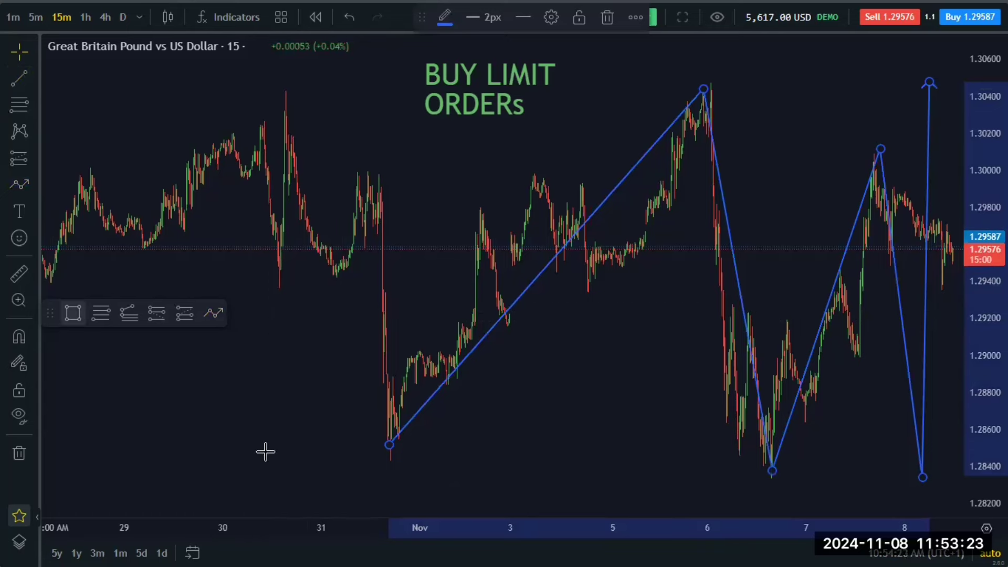
# Draw a rectangular support zone beneath the swing lows from 31 Oct to 8 Nov, between about 1.2848 and 1.2835
pyautogui.hotkey('alt', 'shift', 'r')
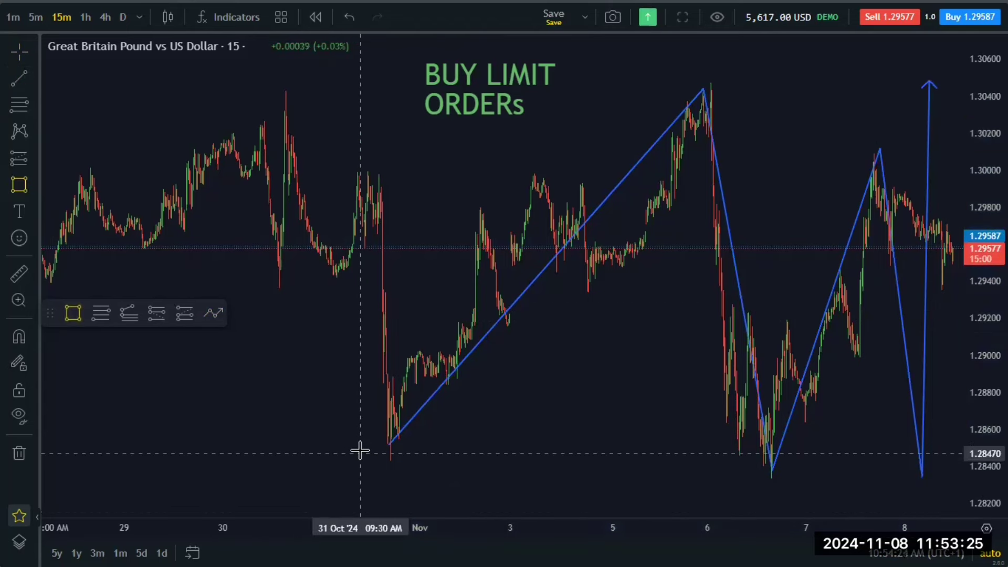
pyautogui.moveTo(360, 451); pyautogui.dragTo(491, 483)
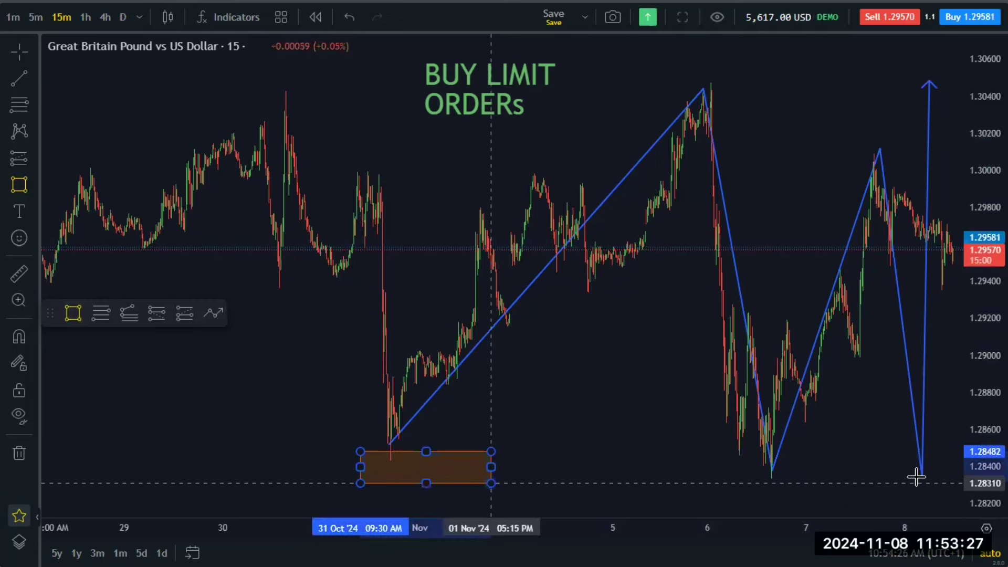
pyautogui.moveTo(916, 478); pyautogui.dragTo(942, 475)
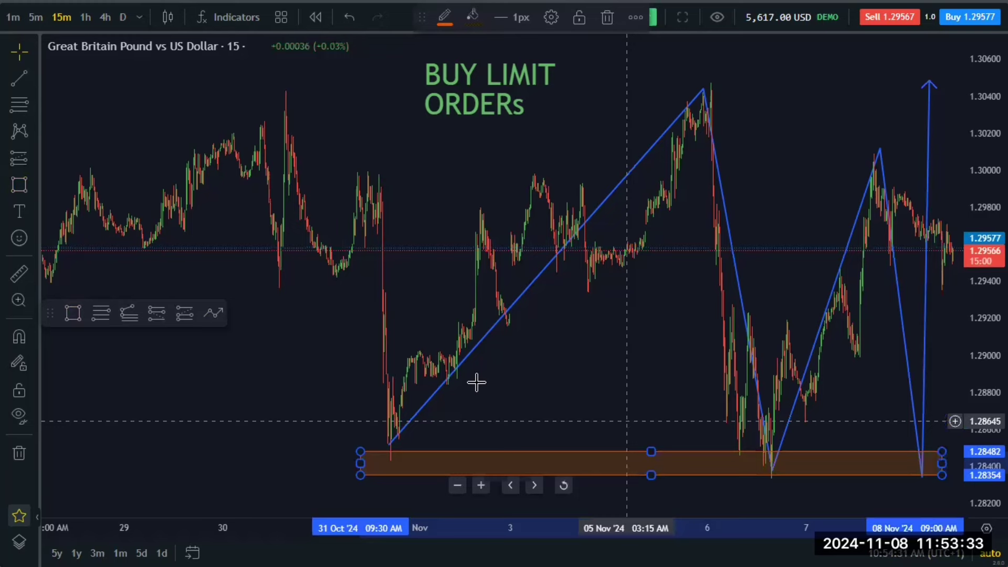
pyautogui.hscroll(5, 541, 383)
pyautogui.doubleClick(552, 464)
pyautogui.click(619, 193)
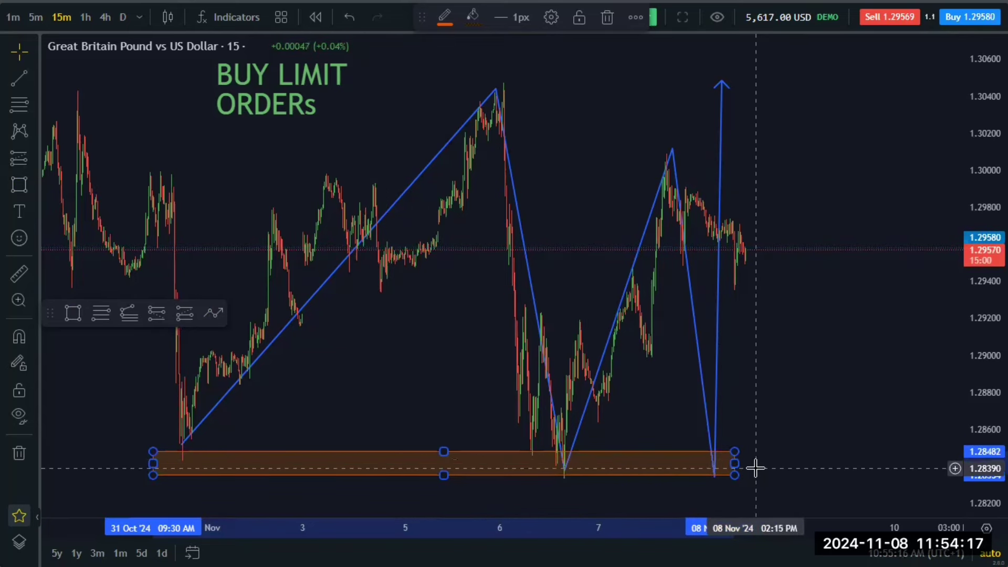
# Delete the zigzag path and shrink the support rectangle to a thin band between about 1.2835 and 1.2837
pyautogui.click(706, 400)
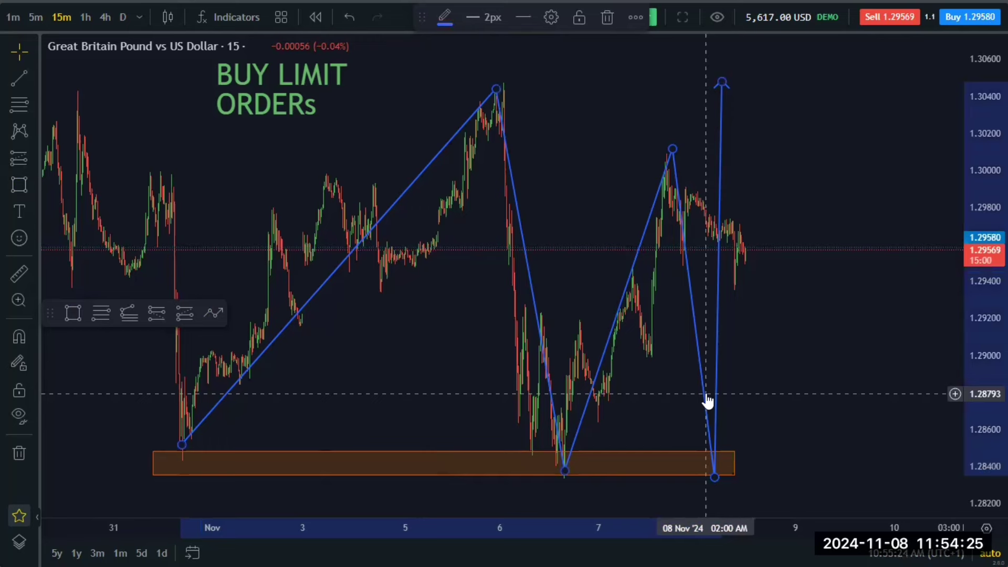
pyautogui.press('Delete')
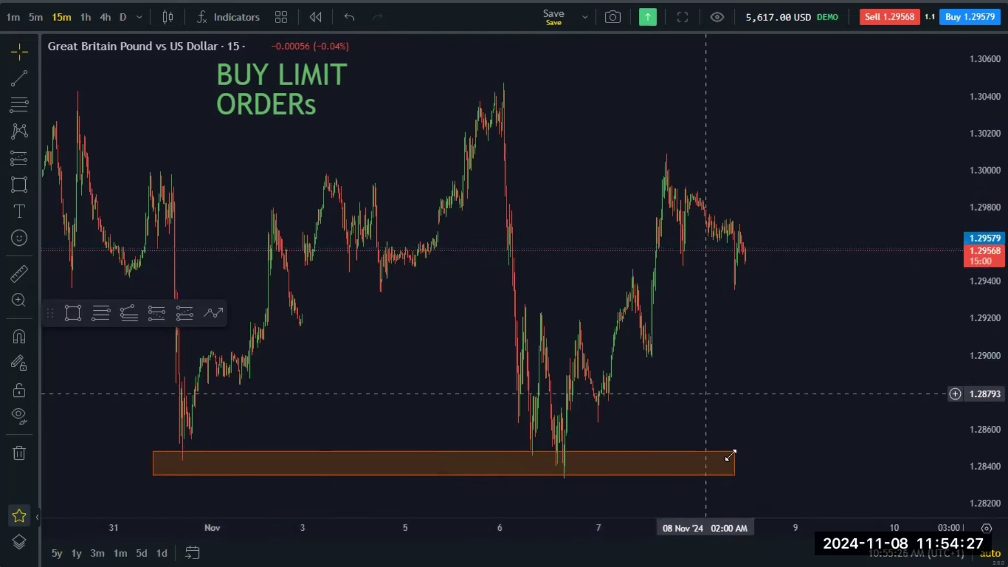
pyautogui.moveTo(730, 455); pyautogui.dragTo(731, 473)
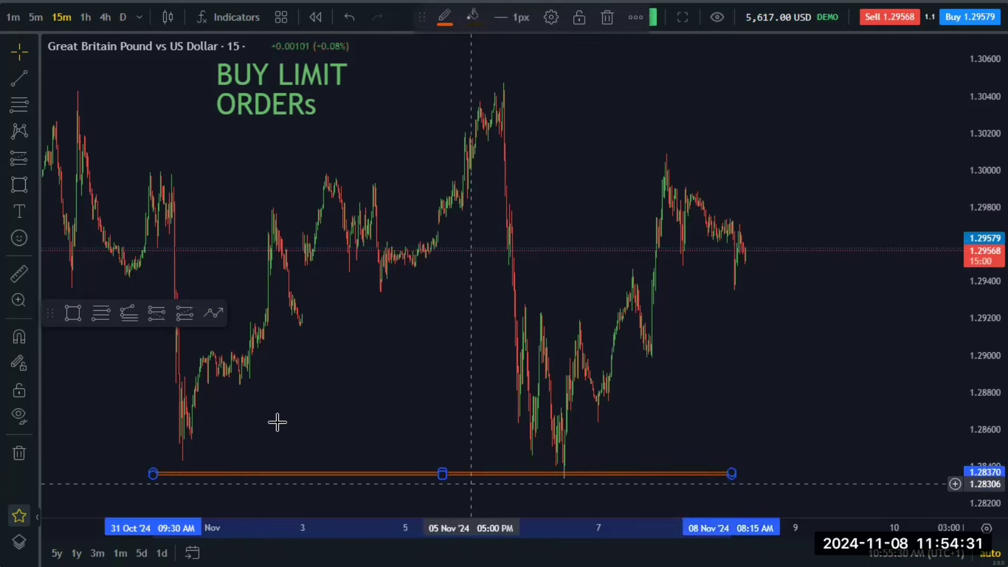
pyautogui.click(534, 506)
pyautogui.click(606, 476)
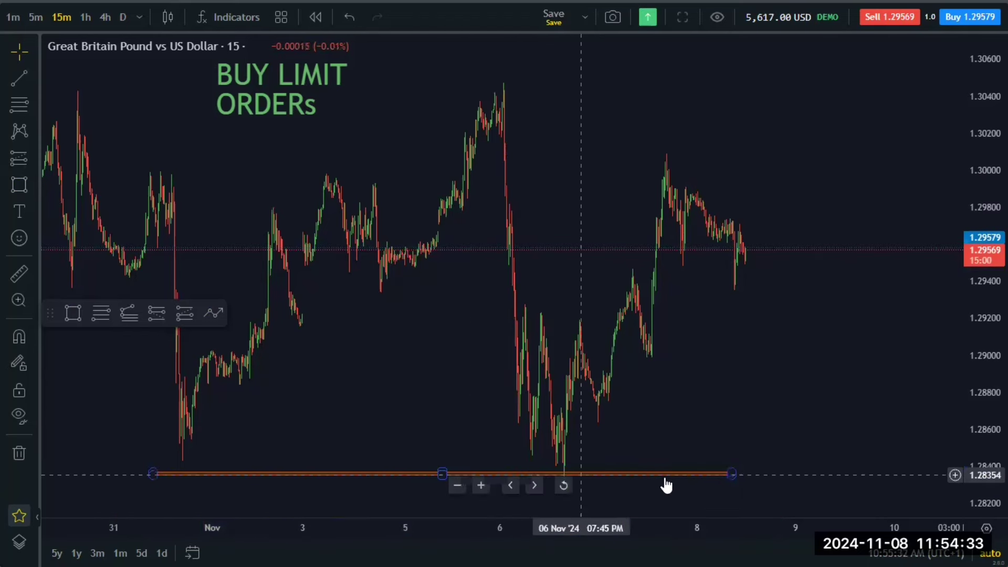
pyautogui.click(257, 453)
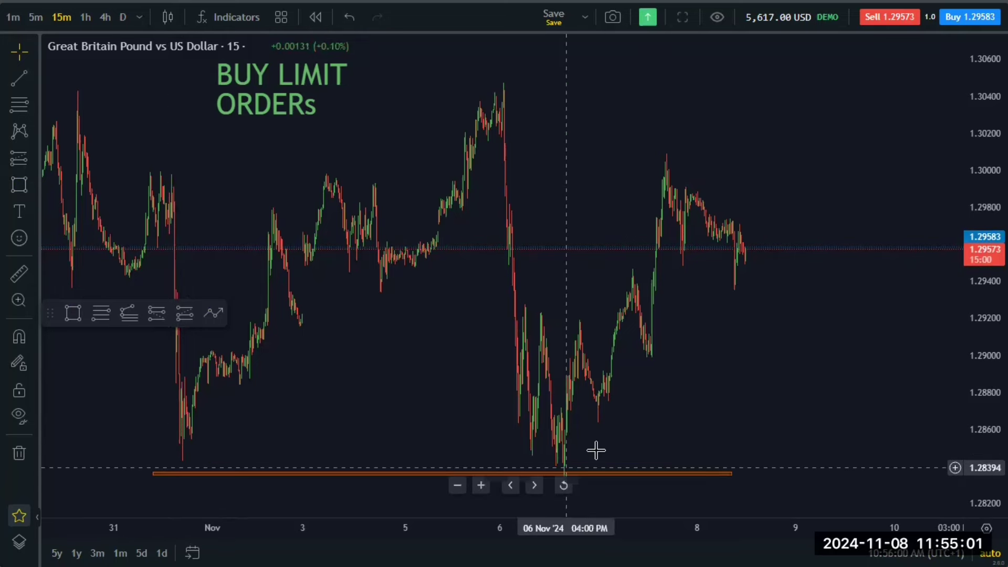
# Draw a horizontal trend line at about 1.2834 along the 6 Nov swing low, extending to 9 Nov
pyautogui.hscroll(3, 817, 439)
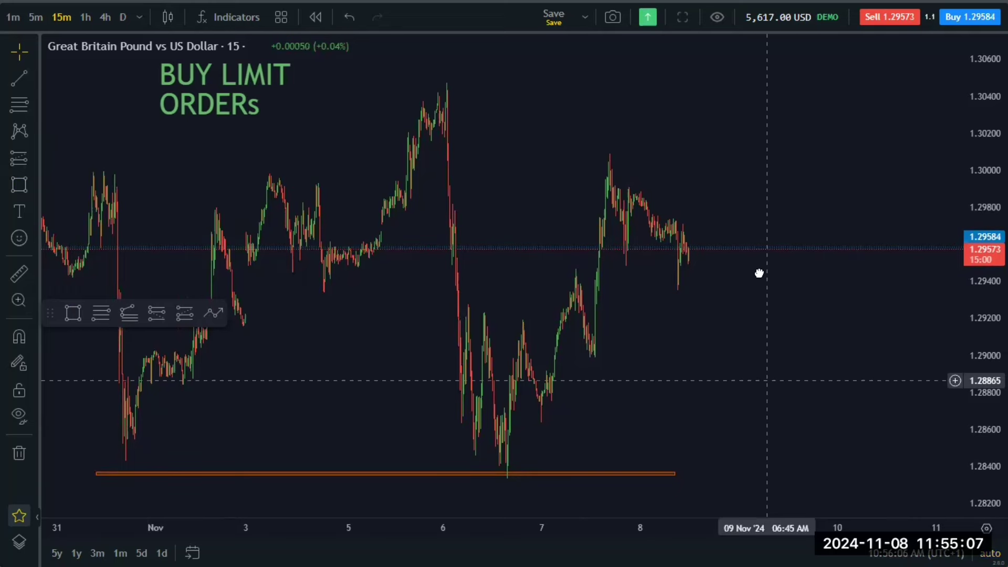
pyautogui.moveTo(759, 273); pyautogui.dragTo(761, 254)
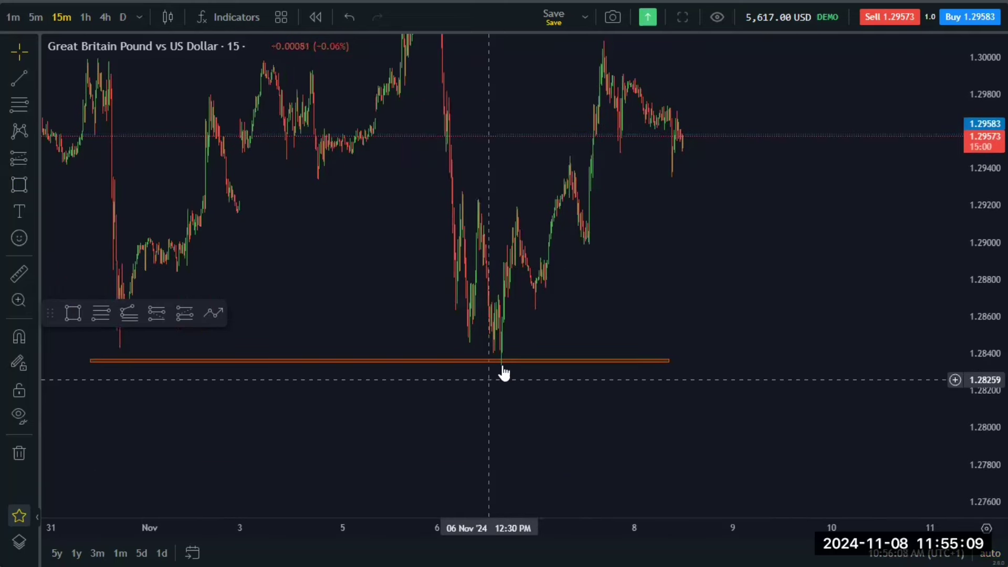
pyautogui.hotkey('alt', 't')
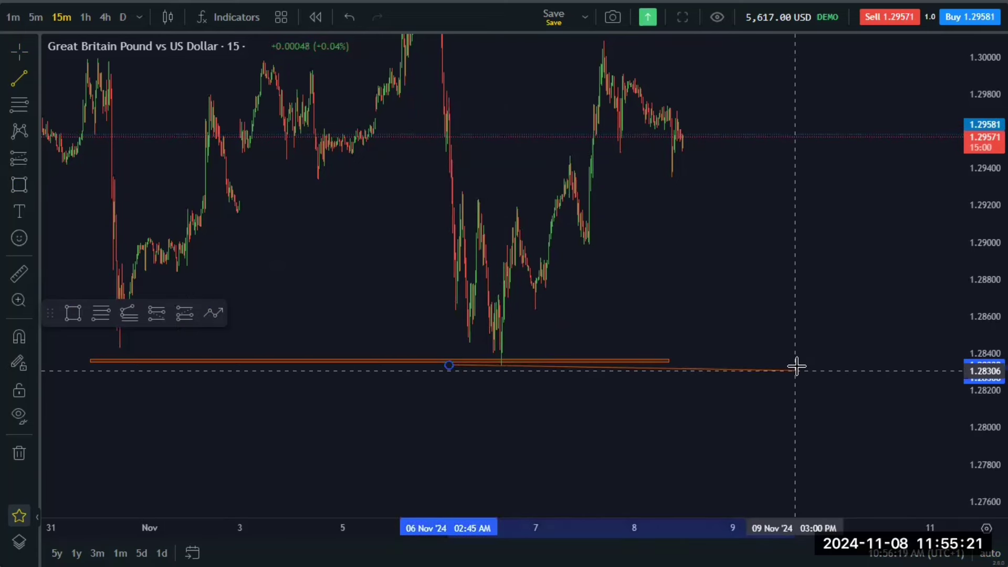
pyautogui.click(798, 366)
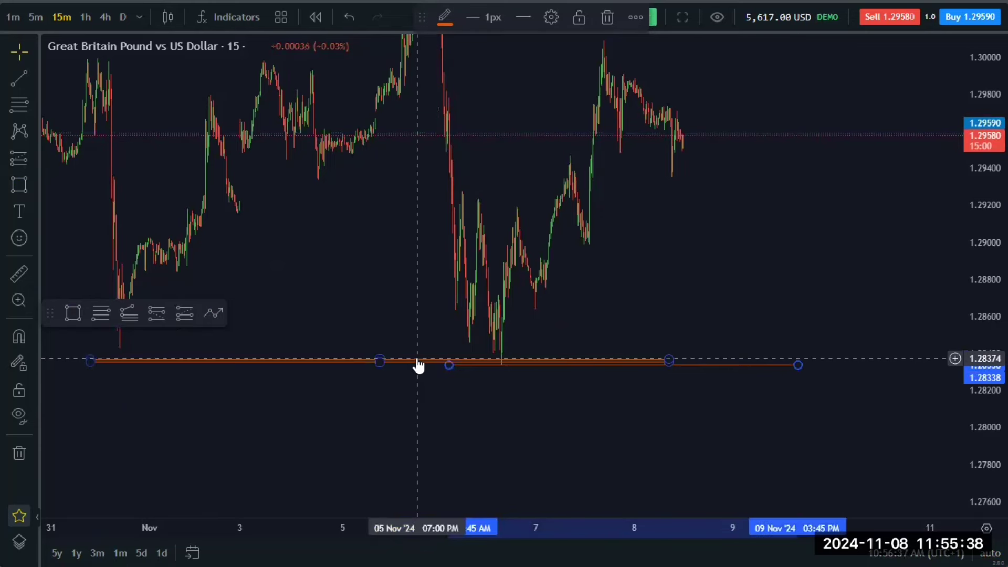
# Delete the thin support rectangle above the horizontal trend line
pyautogui.click(418, 362)
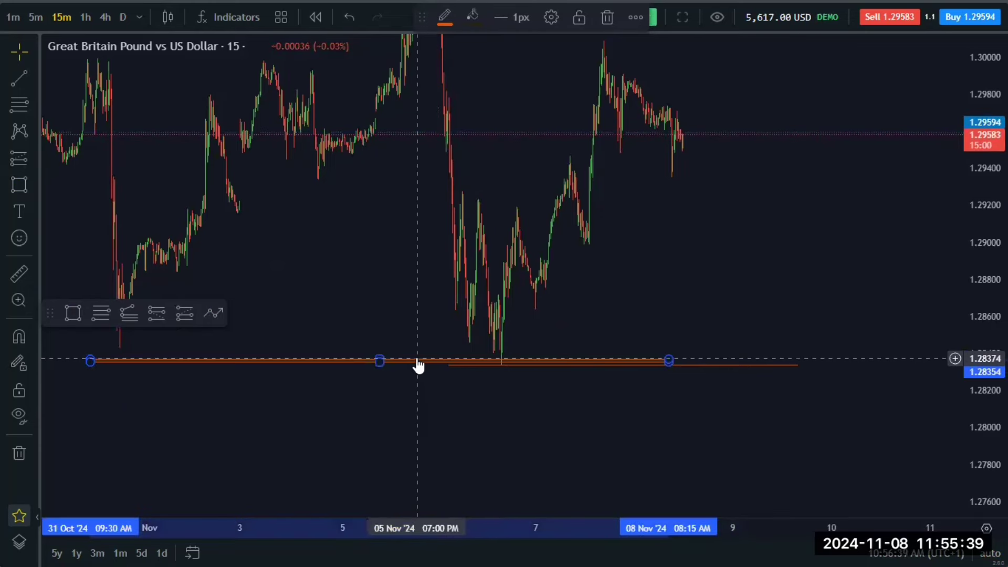
pyautogui.press('Delete')
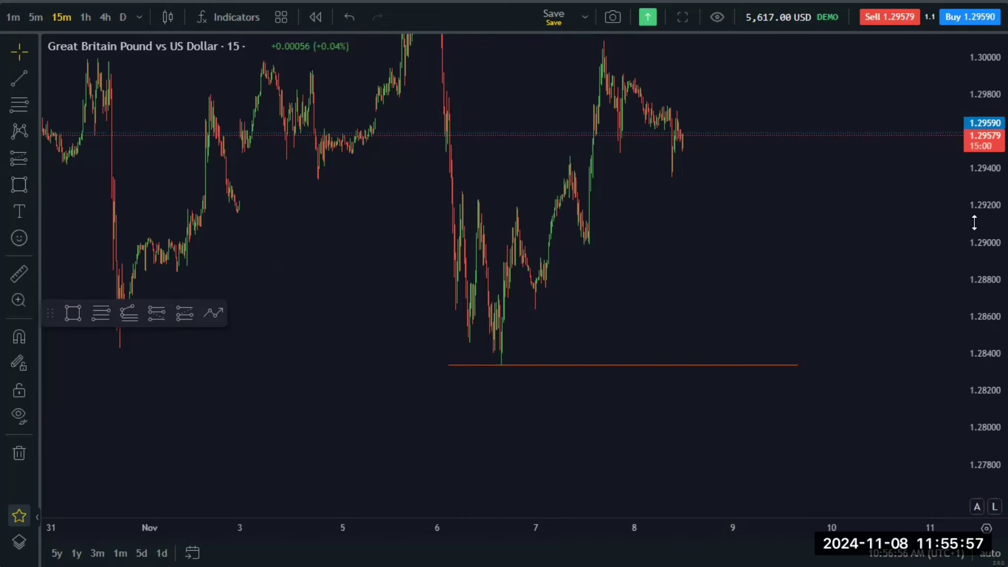
pyautogui.click(555, 366)
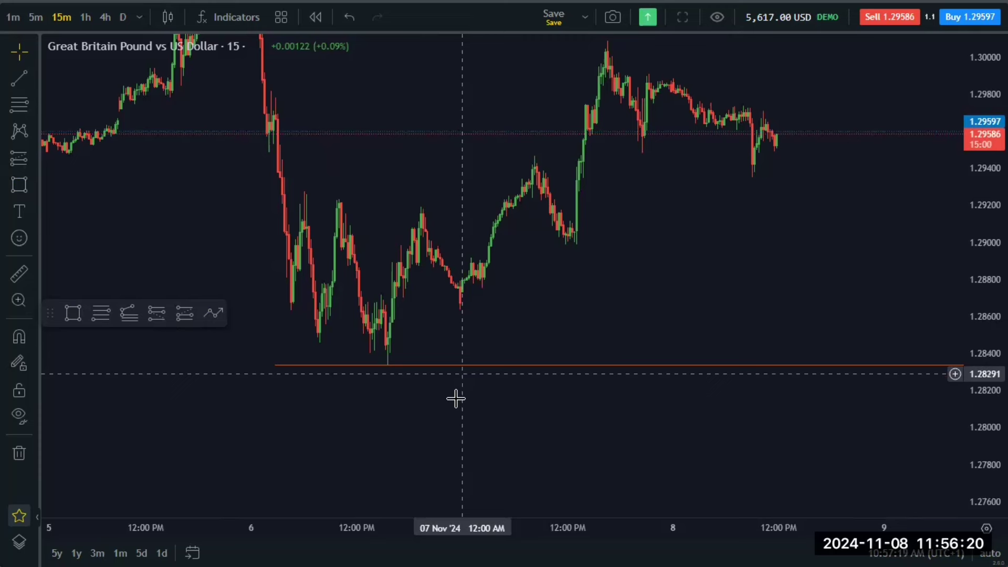
# Draw a second horizontal trend line below the entry line, at about 1.28175 from 6 Nov to 8 Nov
pyautogui.click(17, 77)
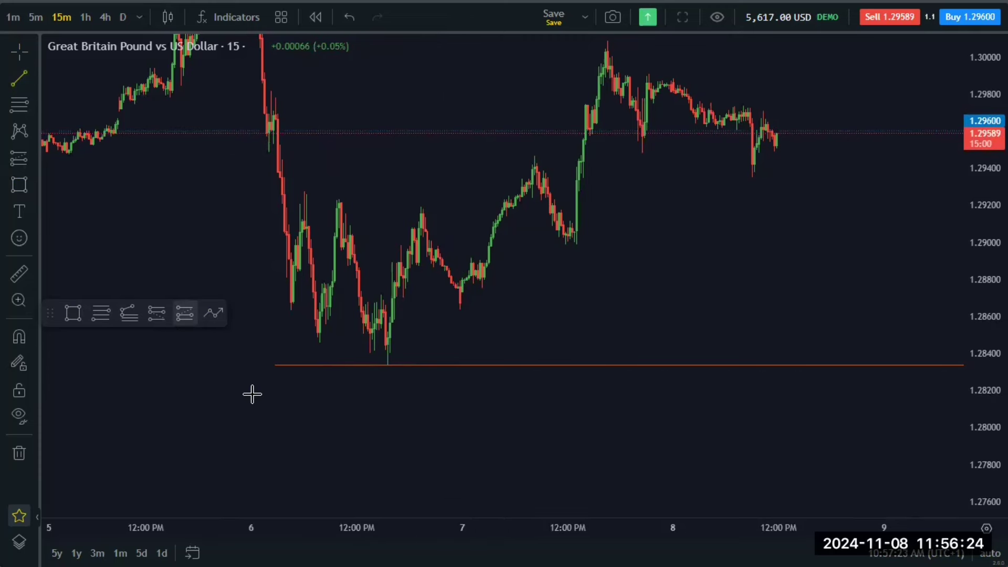
pyautogui.click(253, 395)
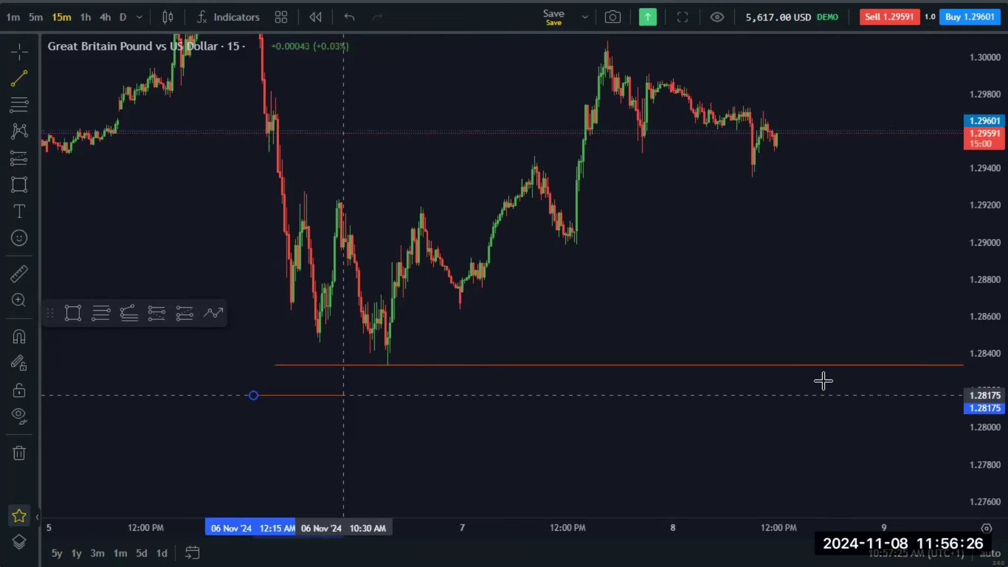
pyautogui.click(792, 395)
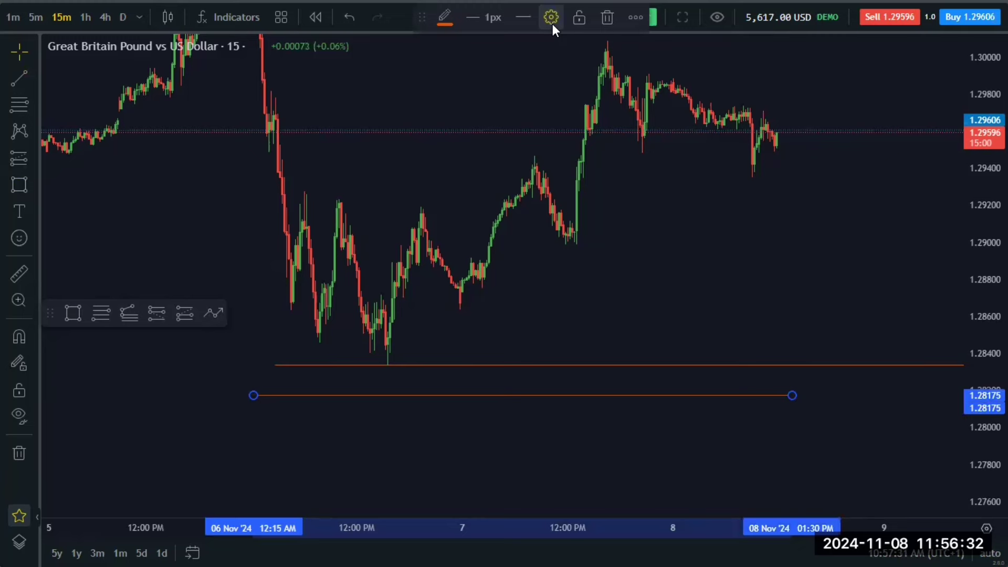
# Label the lower trend line "Stop Loss LEVEL" in size 14 text, aligned middle and center
pyautogui.click(551, 19)
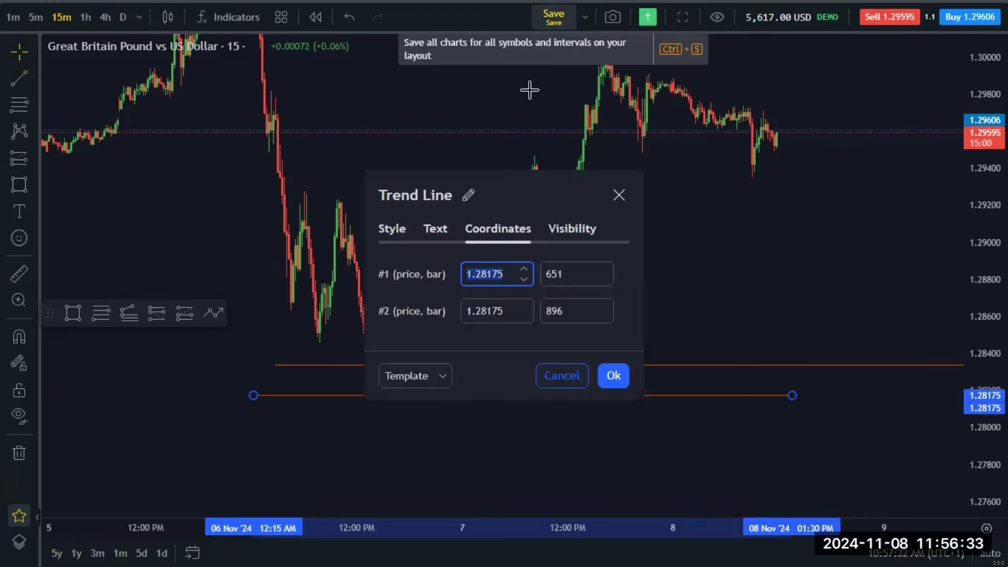
pyautogui.click(439, 228)
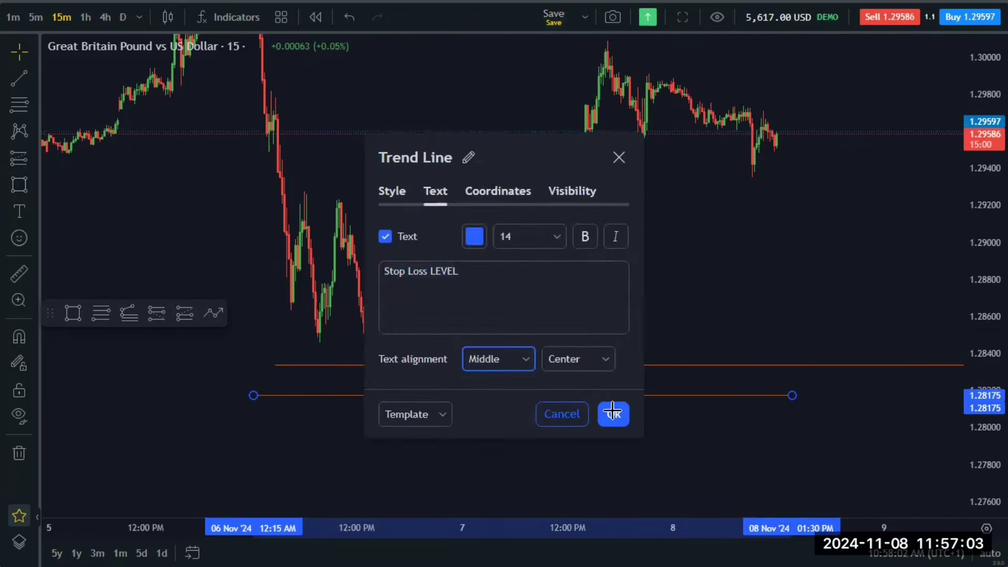
pyautogui.click(612, 414)
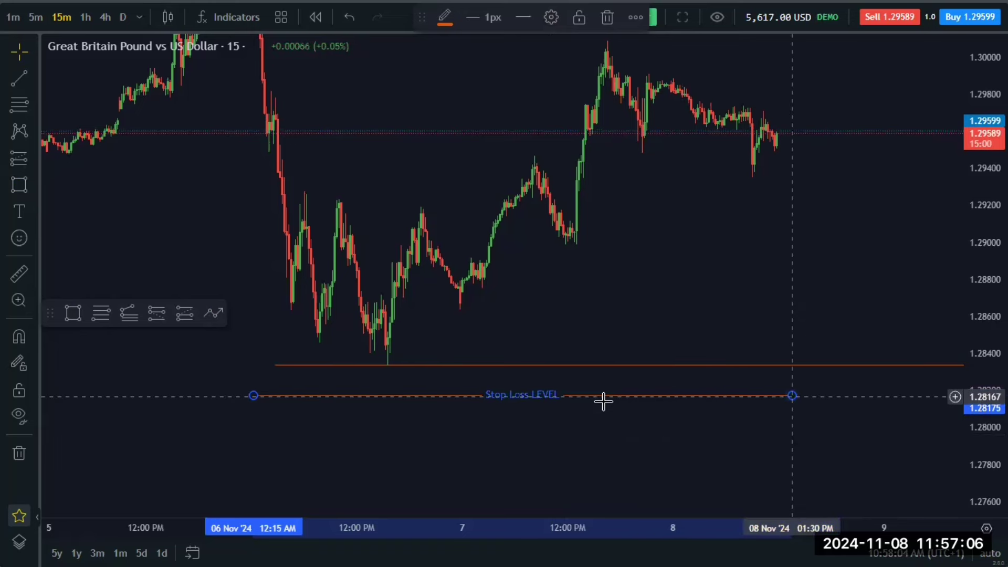
# Label the trend line at the 6 Nov swing low "BUY LIMIT ORDER" in yellow text
pyautogui.click(598, 365)
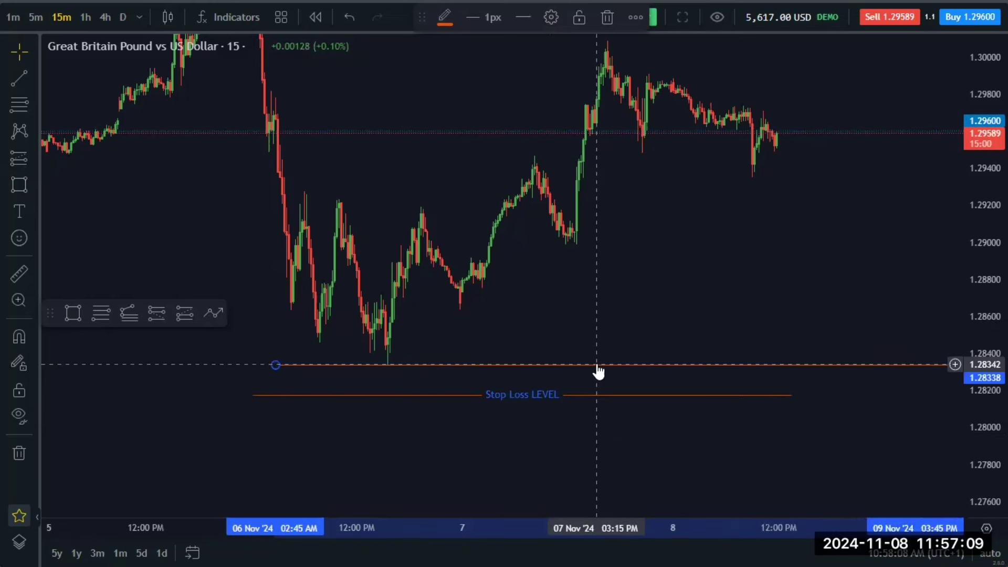
pyautogui.click(549, 17)
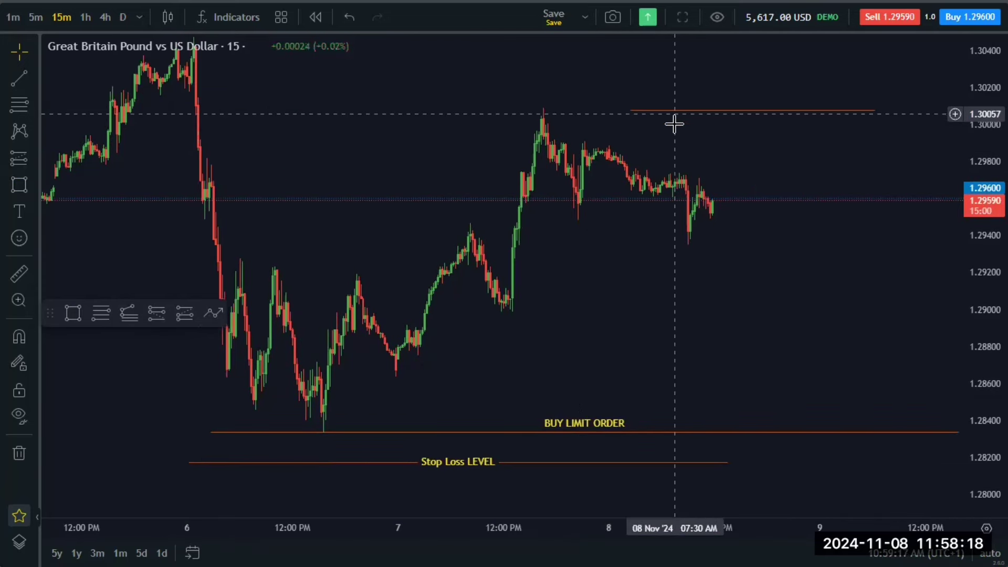
# Label the trend line near the 7 Nov high "TP (TAKE PROFIT LEVEL)" in yellow text
pyautogui.click(676, 112)
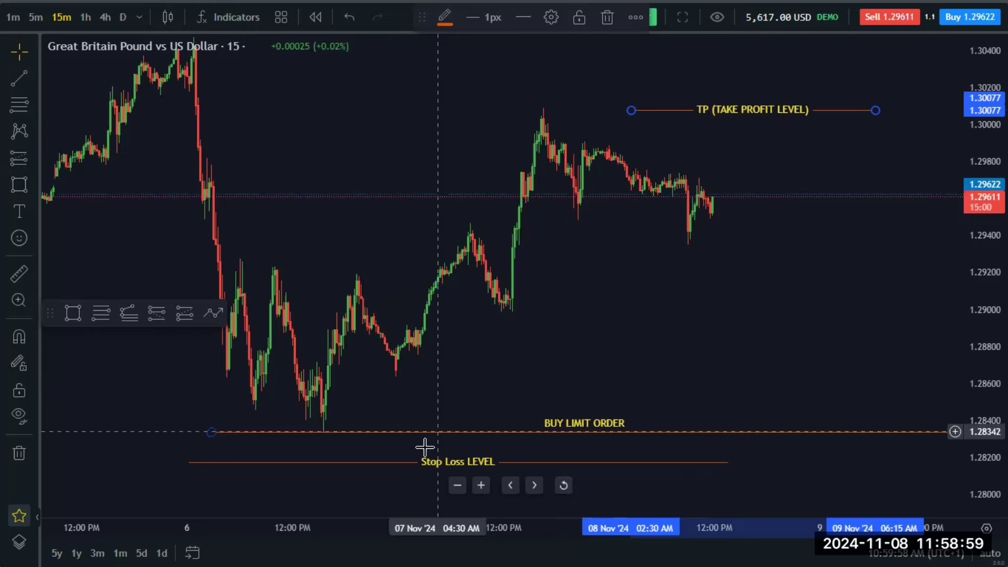
pyautogui.click(448, 464)
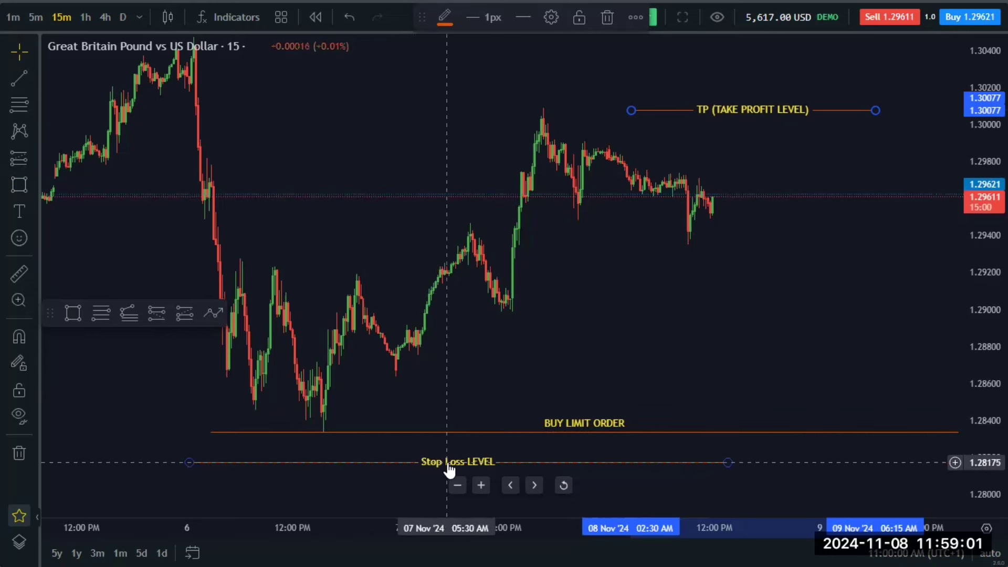
pyautogui.click(749, 111)
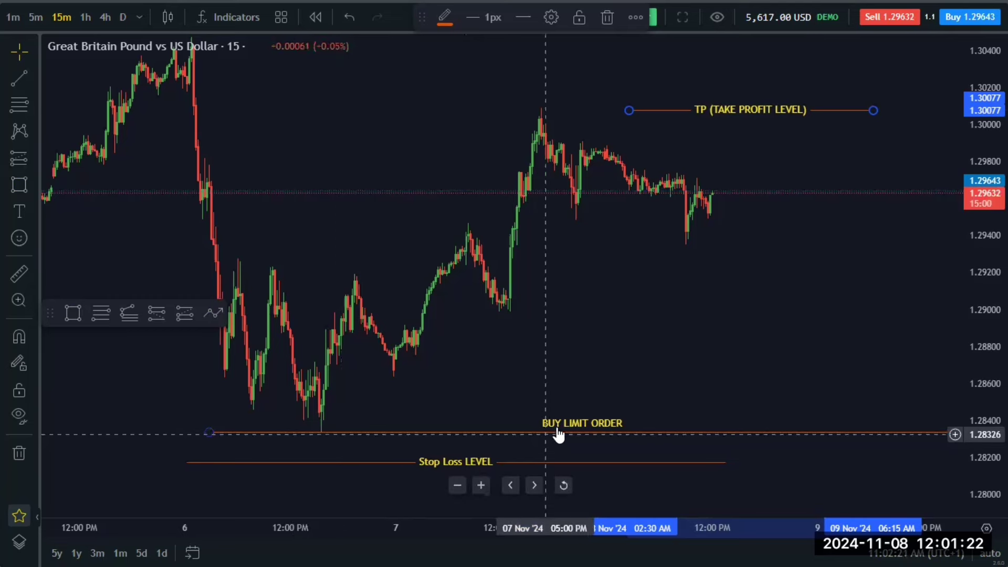
# Draw a zigzag price path from about 1.2962 down to the buy limit line and back up to just above the take profit line
pyautogui.click(216, 312)
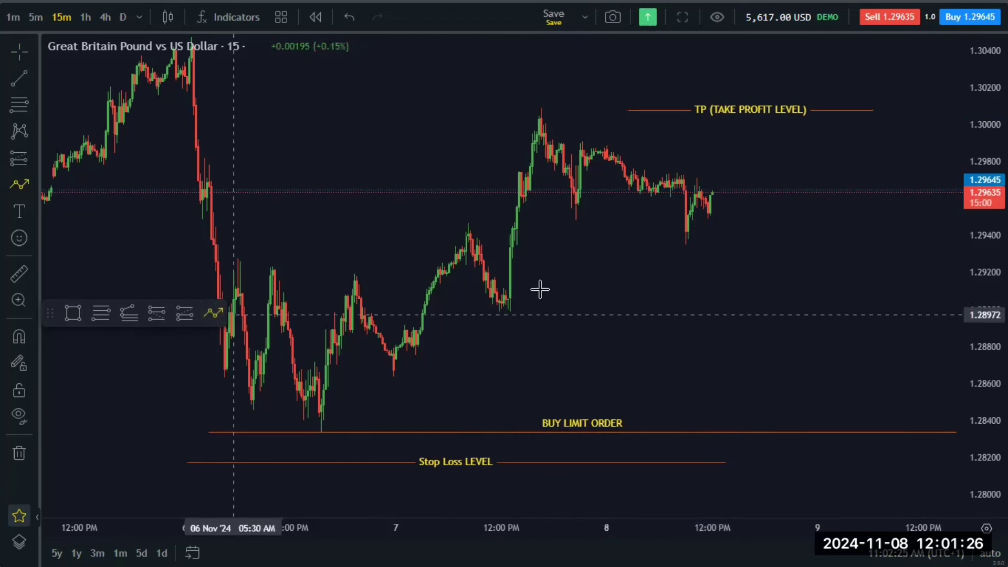
pyautogui.click(715, 195)
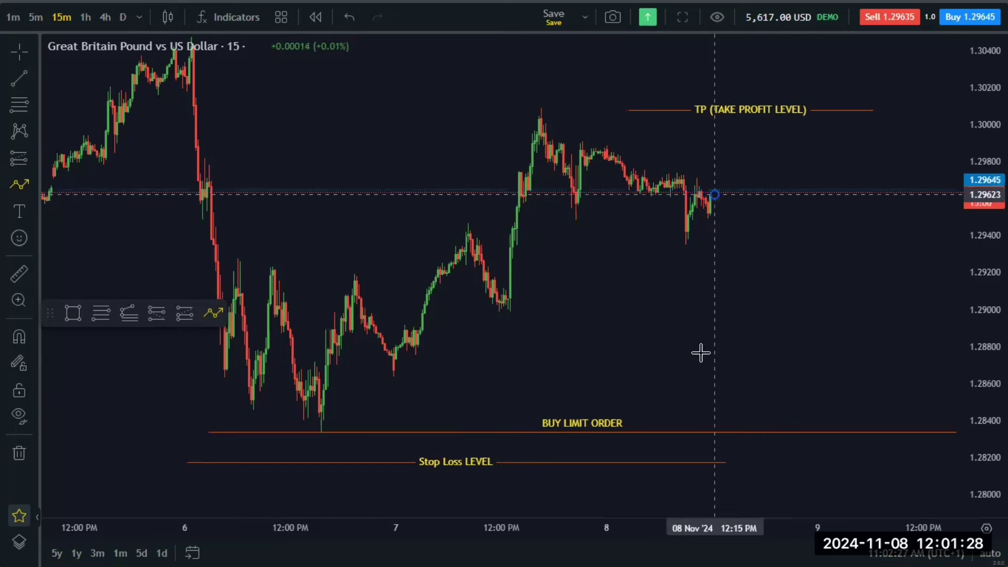
pyautogui.click(734, 276)
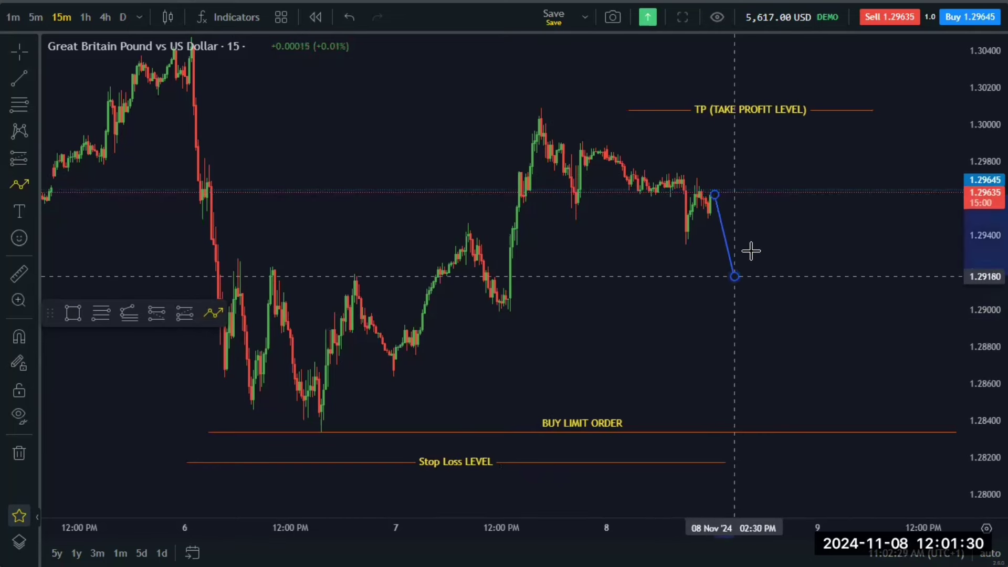
pyautogui.click(773, 217)
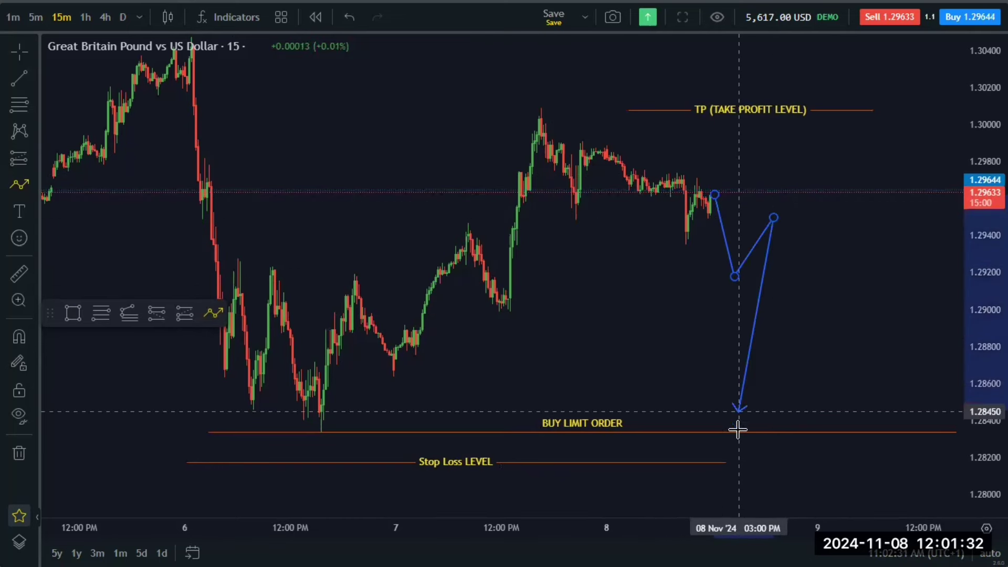
pyautogui.click(797, 431)
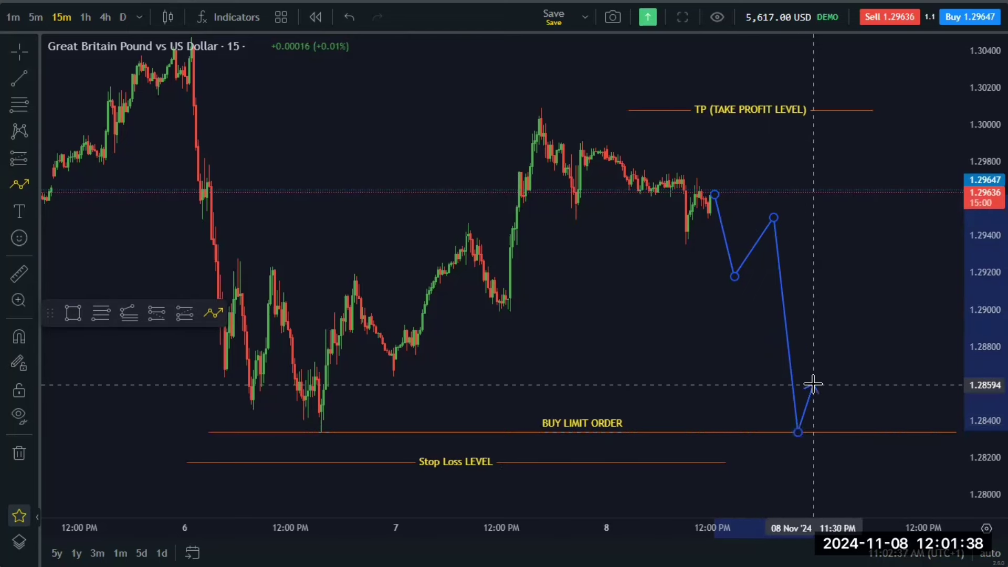
pyautogui.click(812, 385)
pyautogui.doubleClick(831, 431)
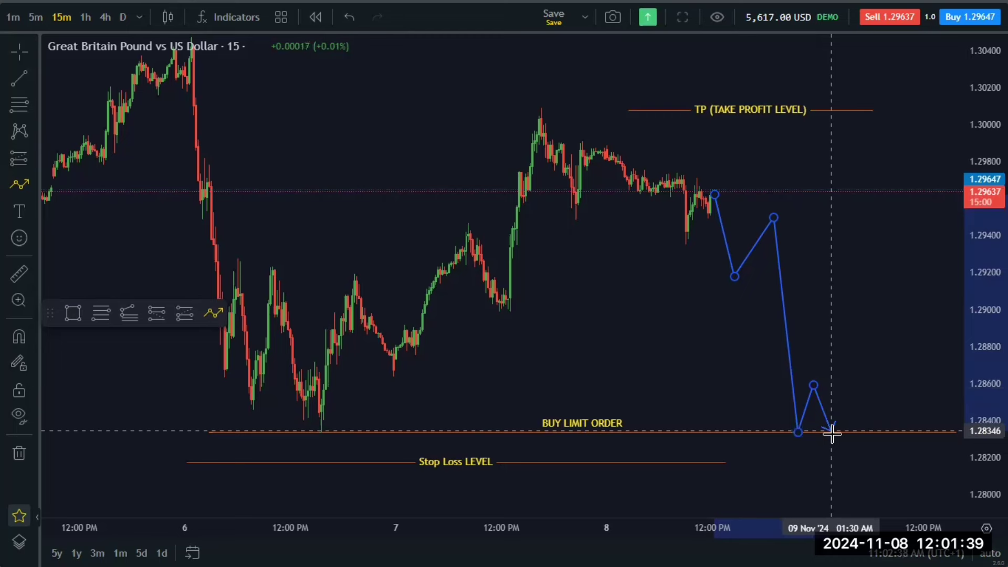
pyautogui.click(846, 291)
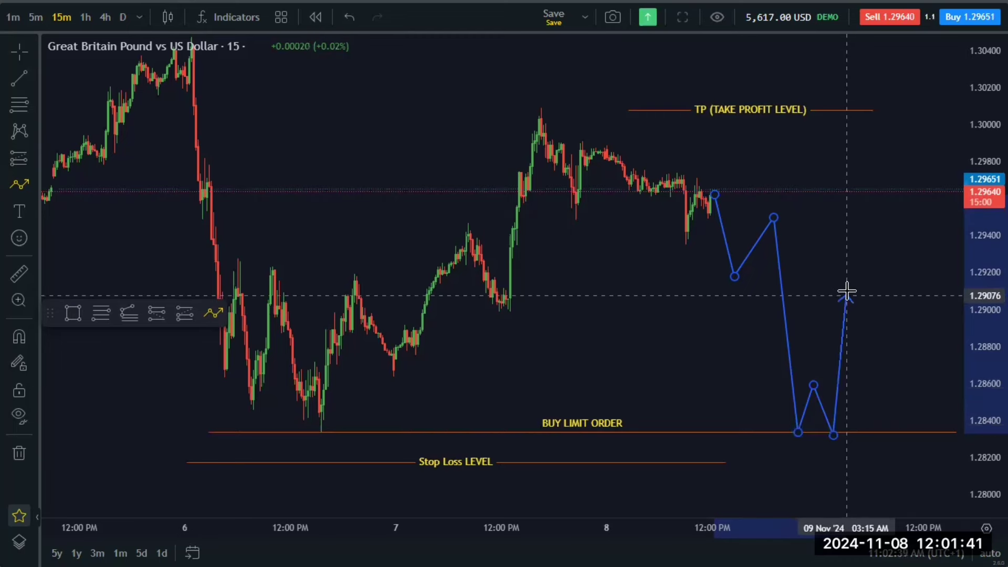
pyautogui.click(885, 385)
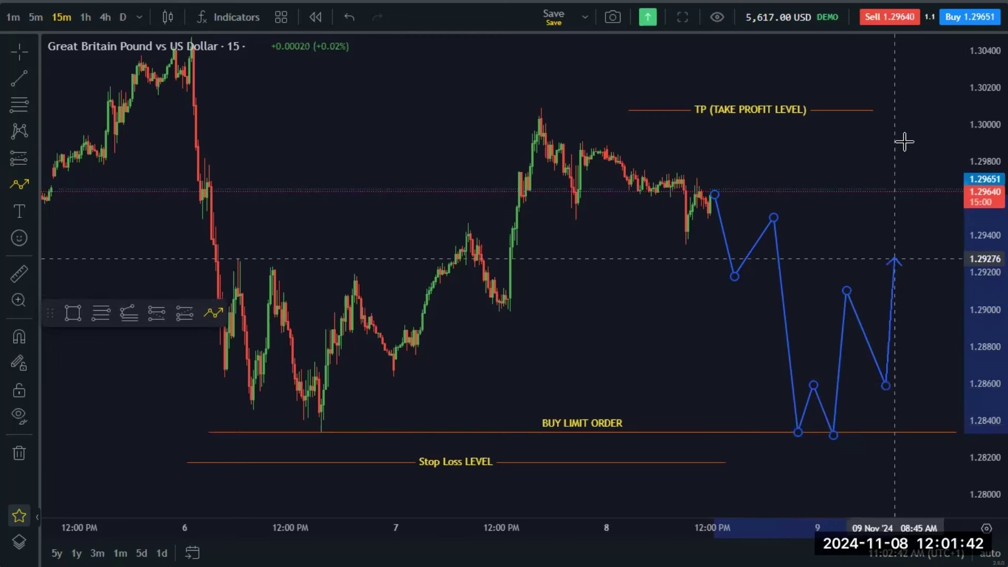
pyautogui.doubleClick(884, 107)
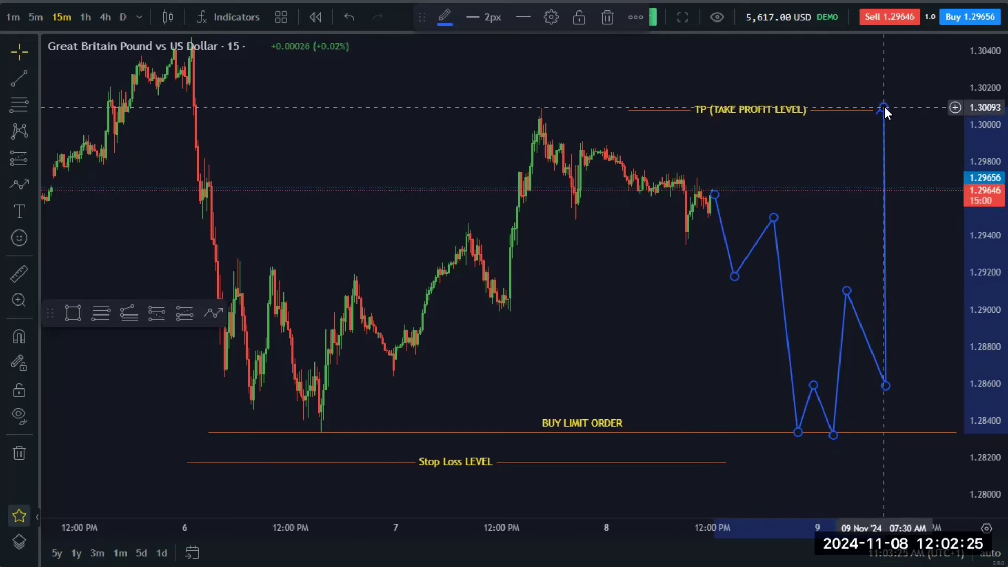
pyautogui.moveTo(884, 106); pyautogui.dragTo(884, 98)
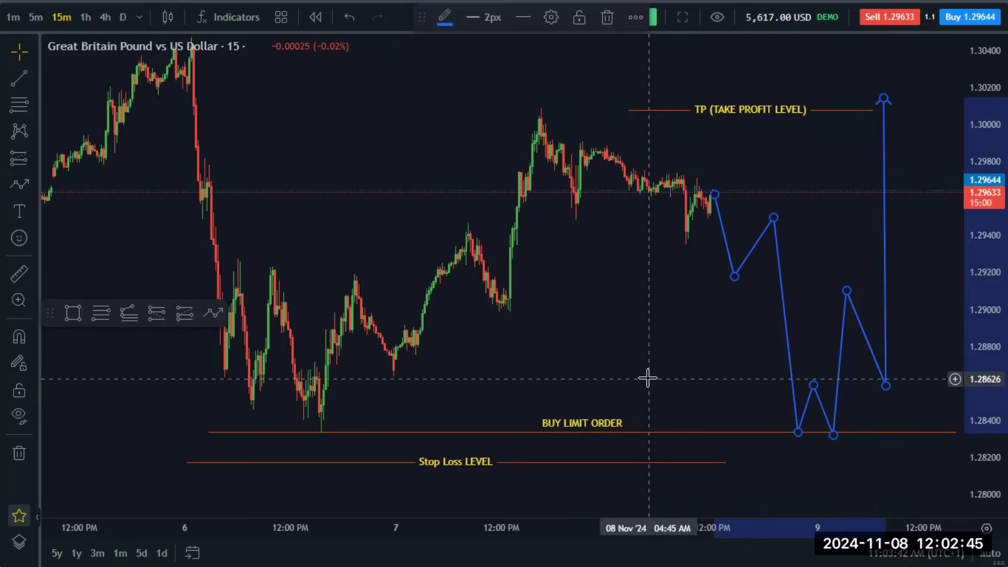
# Exit the full-screen chart and delete the zigzag price path
pyautogui.press('Escape')
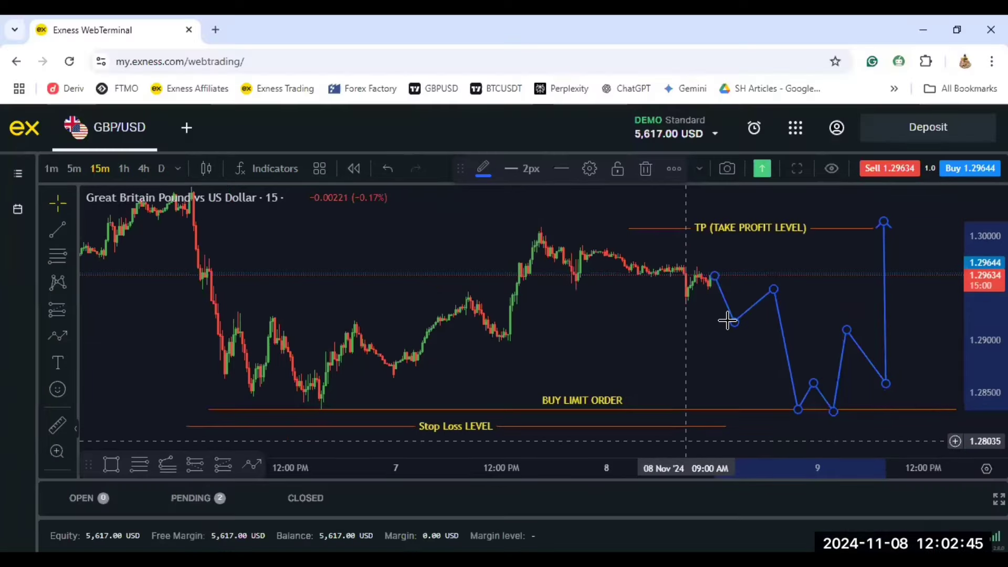
pyautogui.hscroll(5, 659, 345)
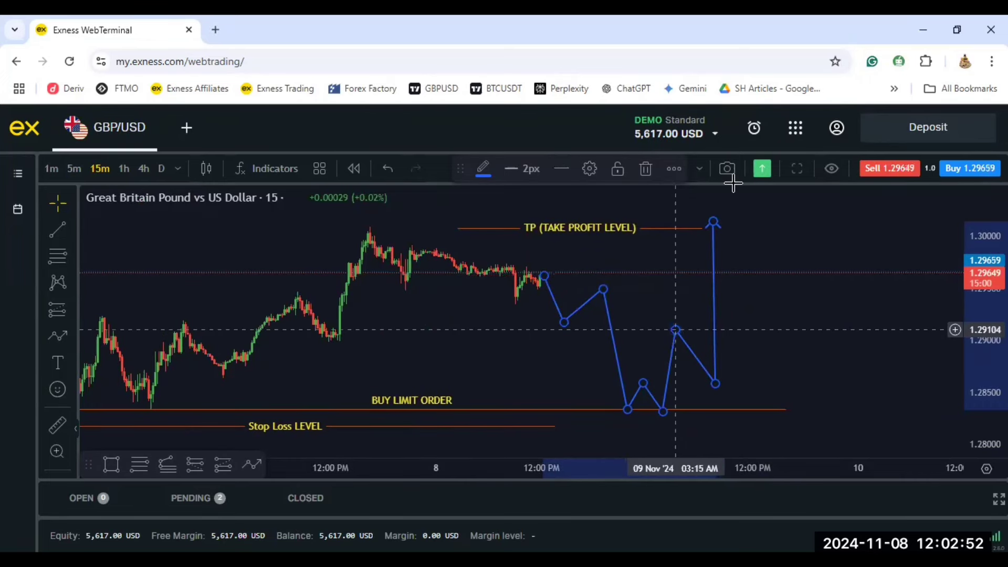
pyautogui.click(655, 169)
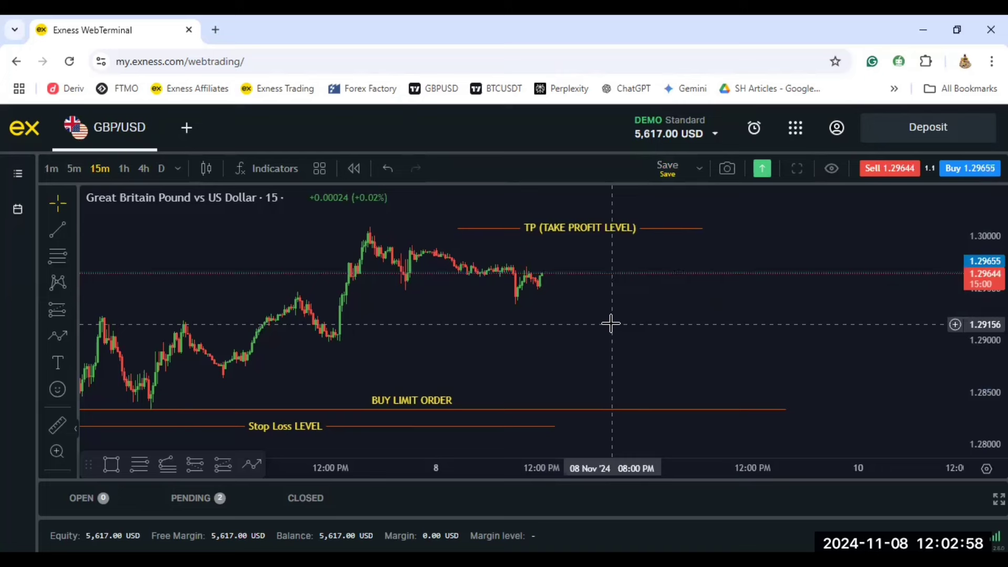
# Set up a GBP/USD buy order of 10 lots as a pending limit order at 1.28300
pyautogui.click(969, 175)
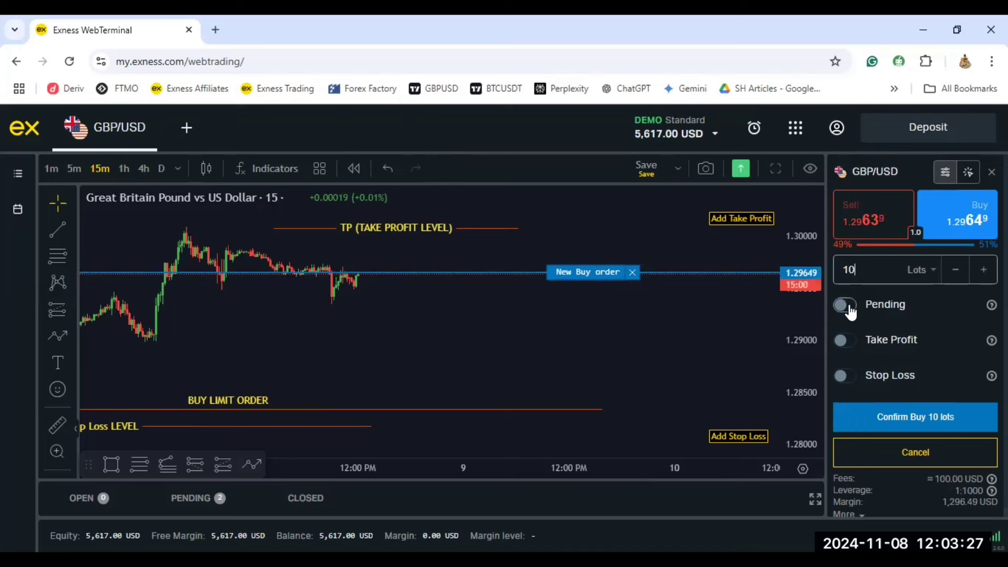
pyautogui.click(846, 306)
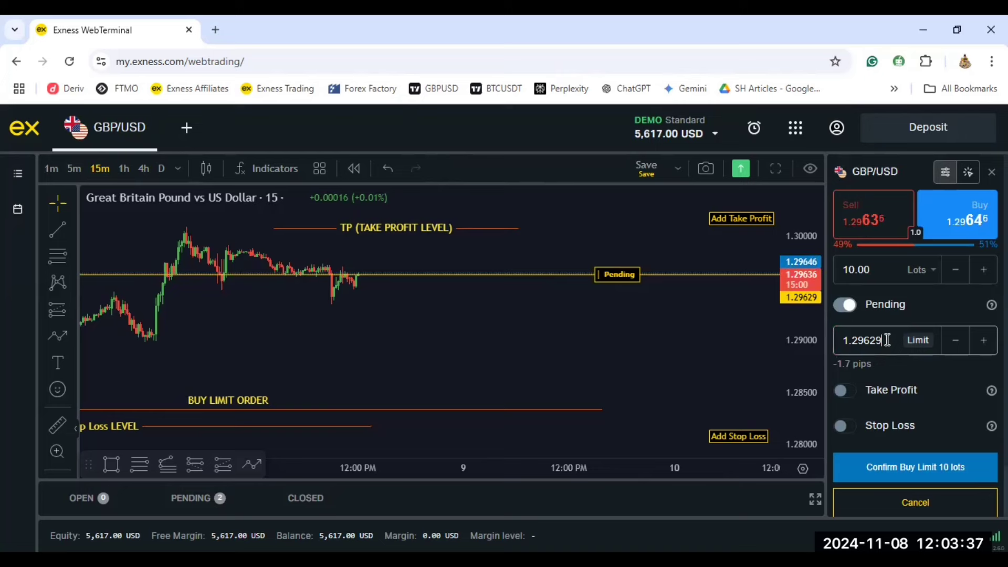
pyautogui.press('BackSpace')
pyautogui.press('BackSpace')
pyautogui.press('BackSpace')
pyautogui.press('BackSpace')
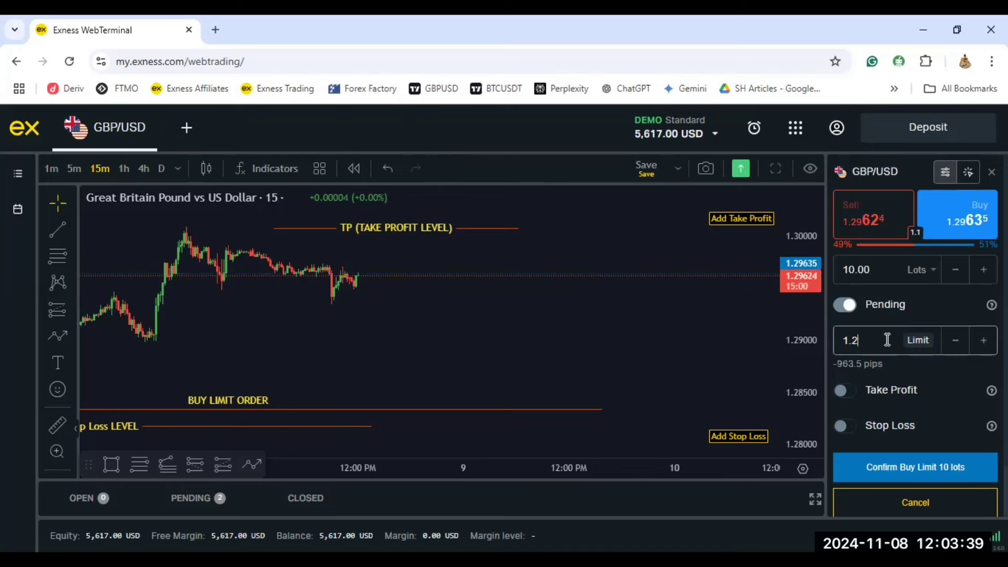
pyautogui.write('8300')
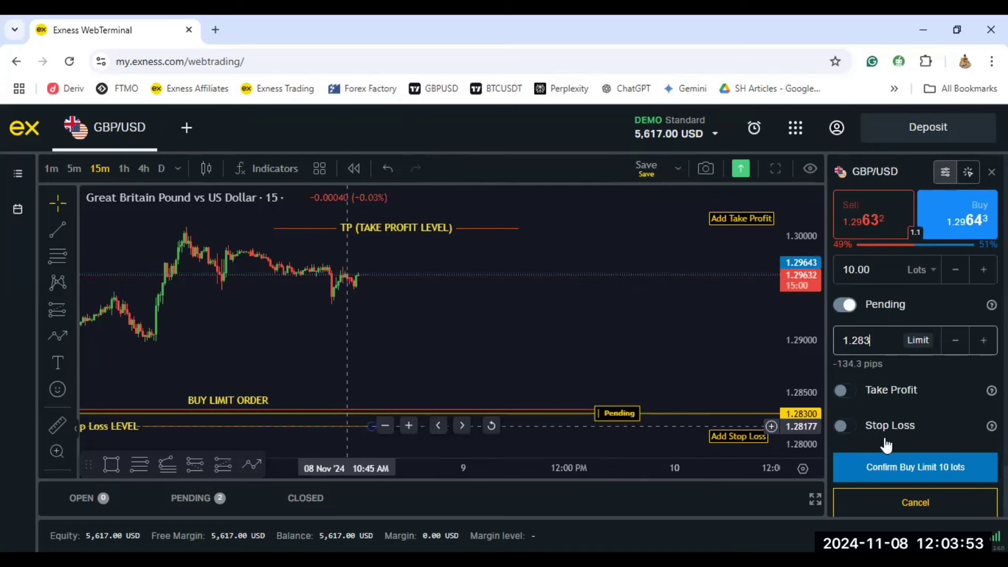
# Enable the stop loss on the buy limit order and set its price to 1.2817
pyautogui.click(850, 437)
pyautogui.click(866, 462)
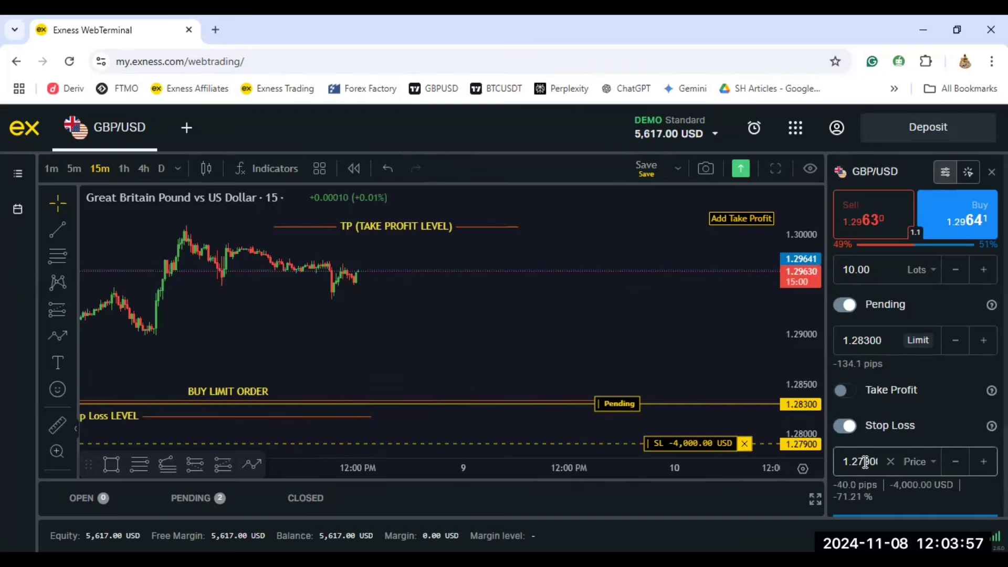
pyautogui.press('BackSpace')
pyautogui.write('8')
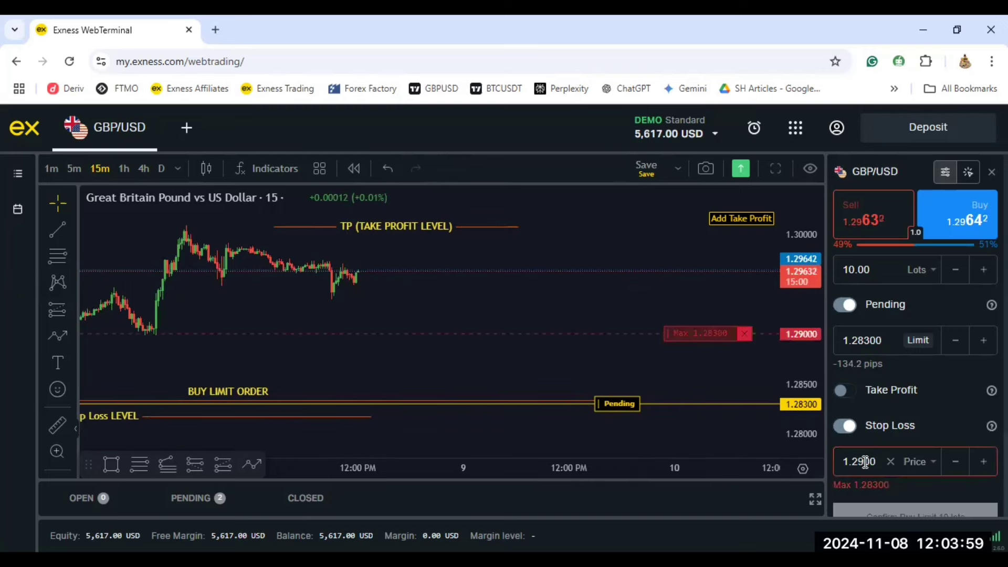
pyautogui.press('Delete')
pyautogui.press('Delete')
pyautogui.press('Delete')
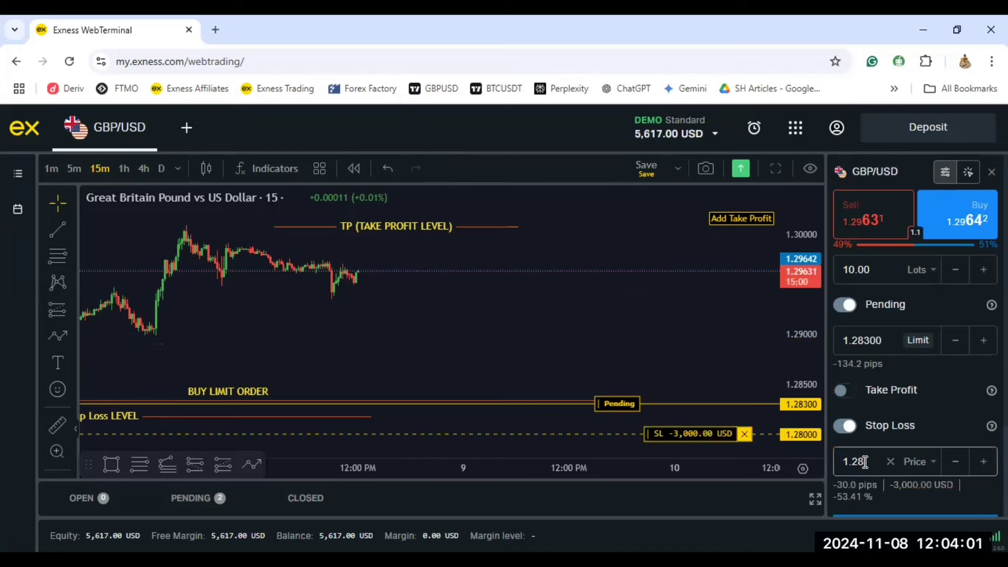
pyautogui.write('17')
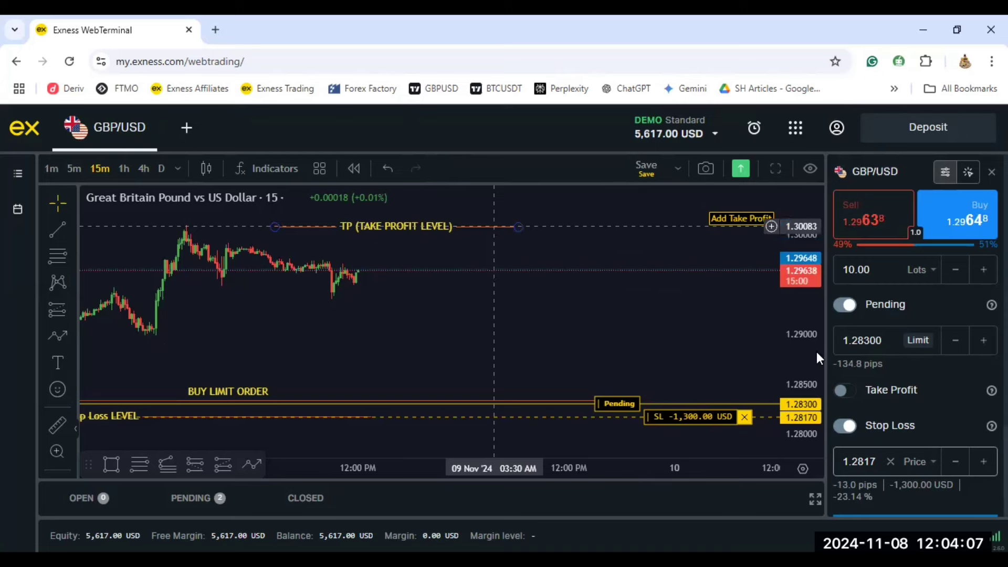
# Enable the take profit on the buy limit order and set its price to 1.3
pyautogui.click(845, 391)
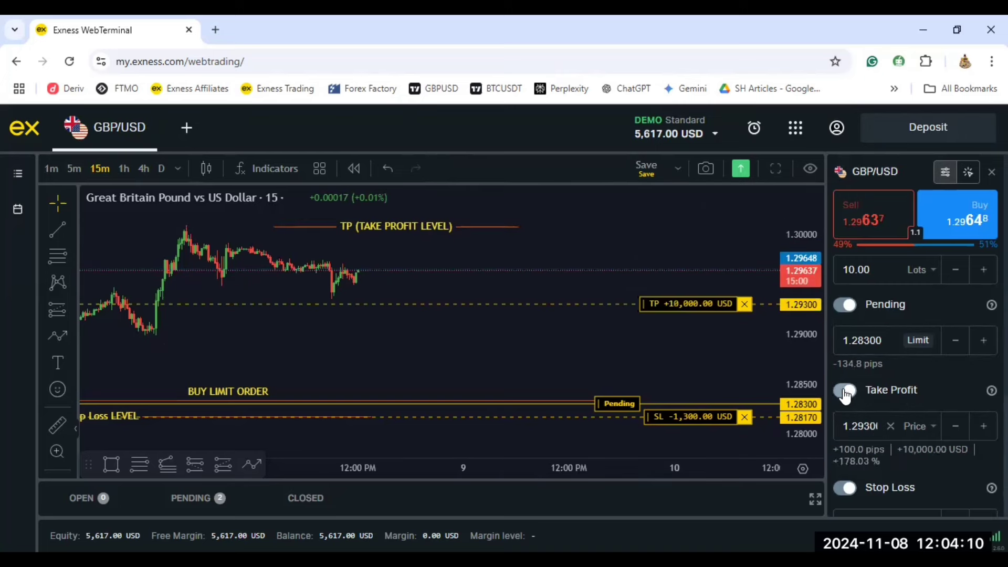
pyautogui.click(867, 427)
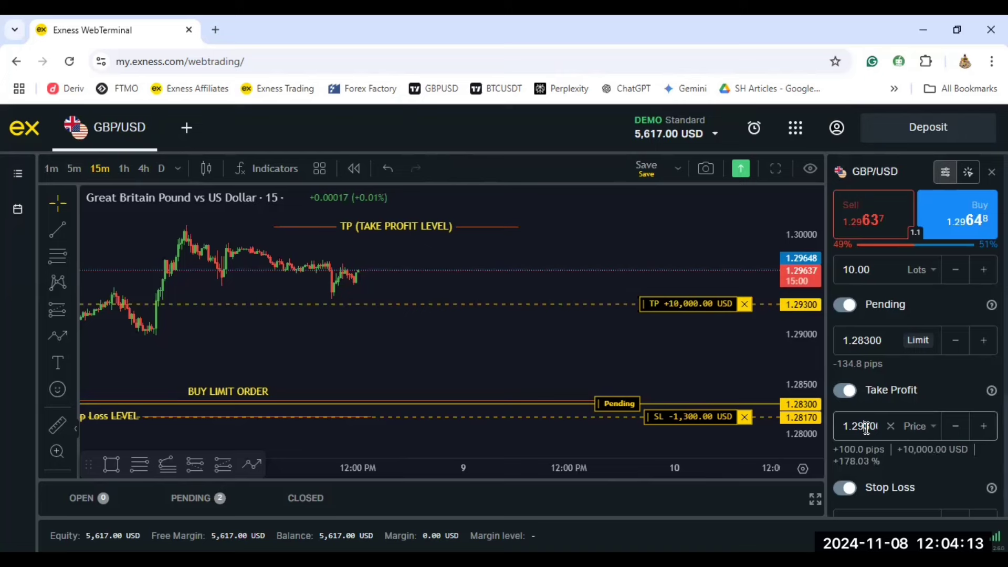
pyautogui.write('1.300')
pyautogui.press('BackSpace')
pyautogui.press('BackSpace')
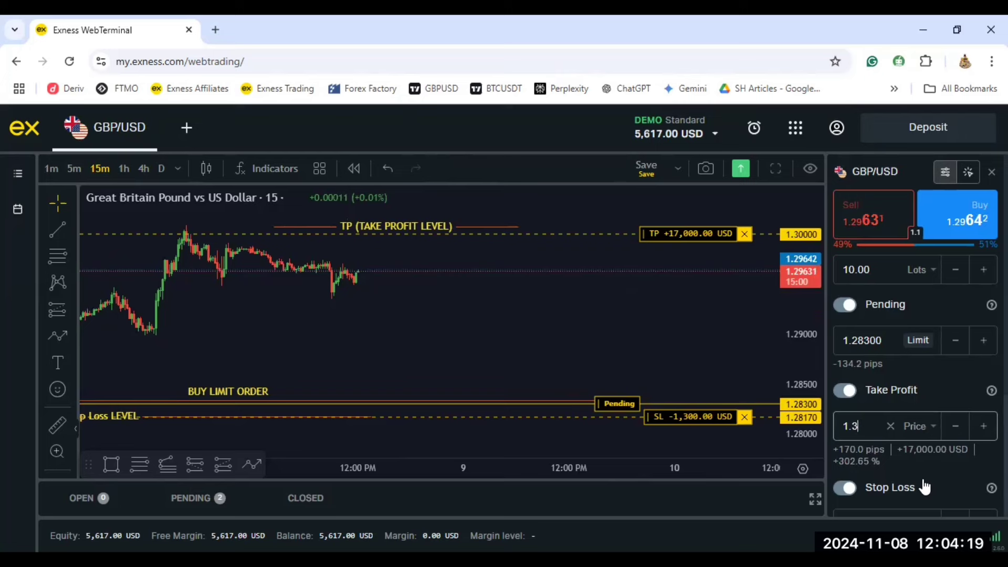
# Place the 10-lot buy limit order and close the order form
pyautogui.scroll(-3, 923, 483)
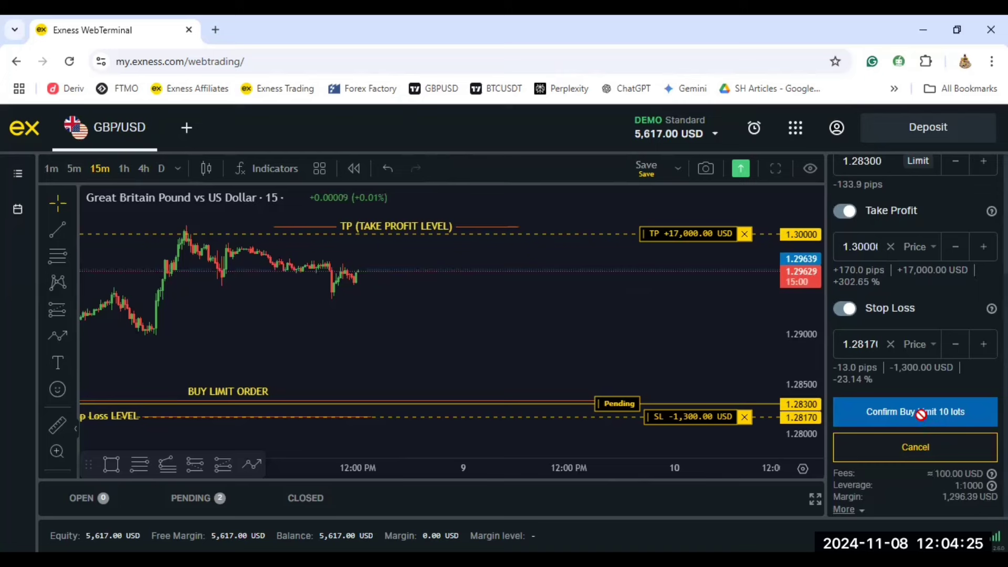
pyautogui.click(922, 420)
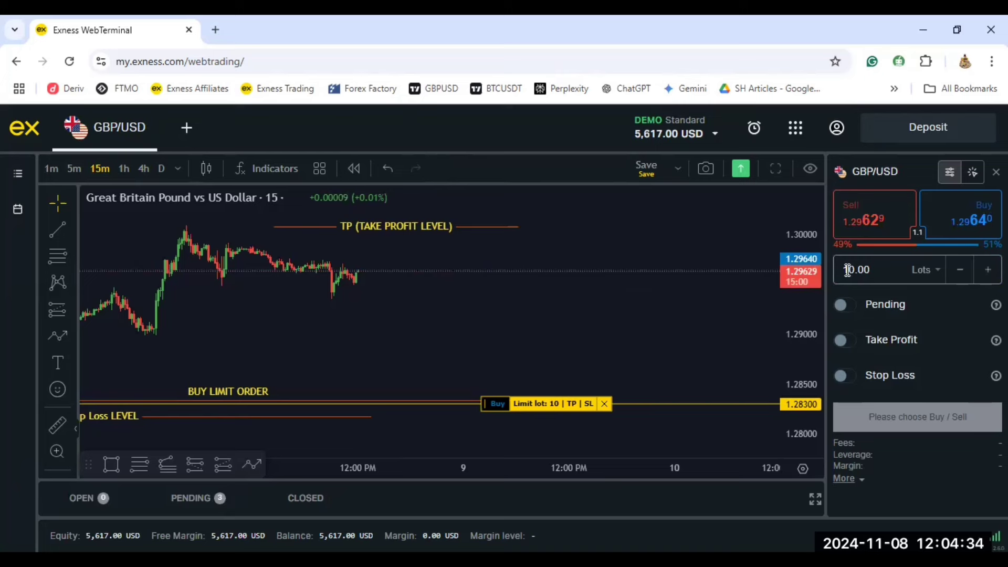
pyautogui.click(877, 270)
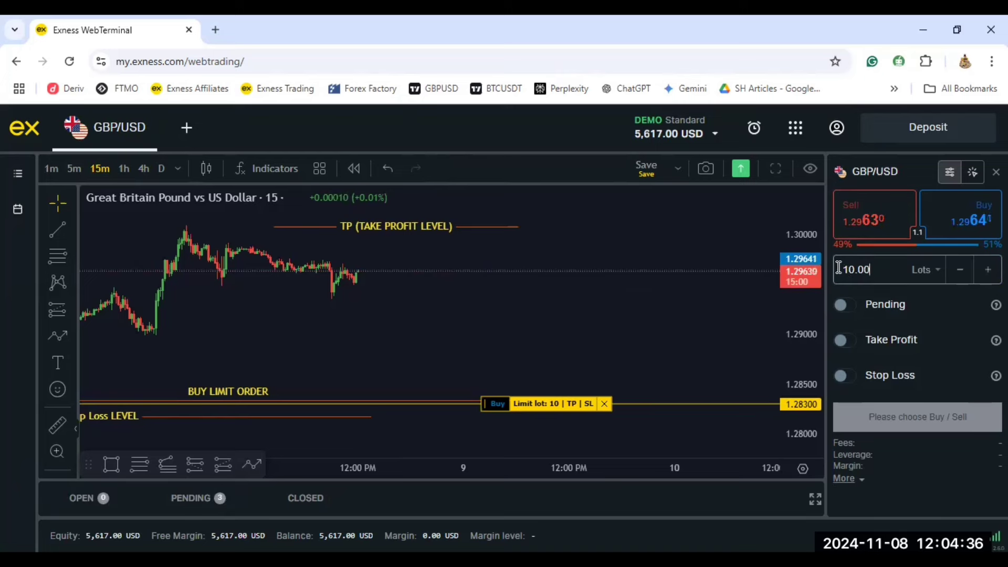
pyautogui.press('Return')
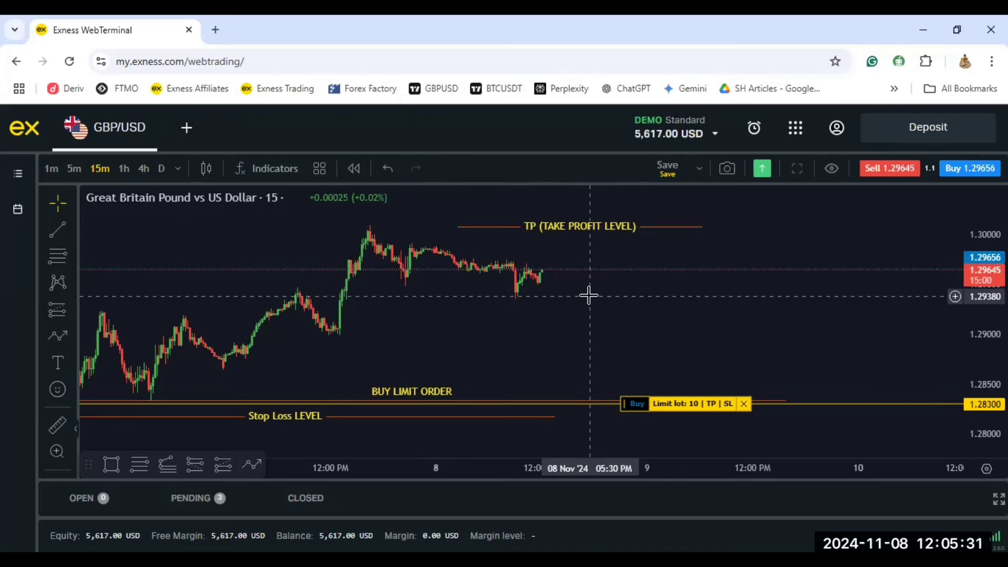
# Switch to the Google Meet tab and review the mobile trading app's pending order, quotes and Buy Limit form for GBPUSDm
pyautogui.click(222, 24)
pyautogui.click(129, 20)
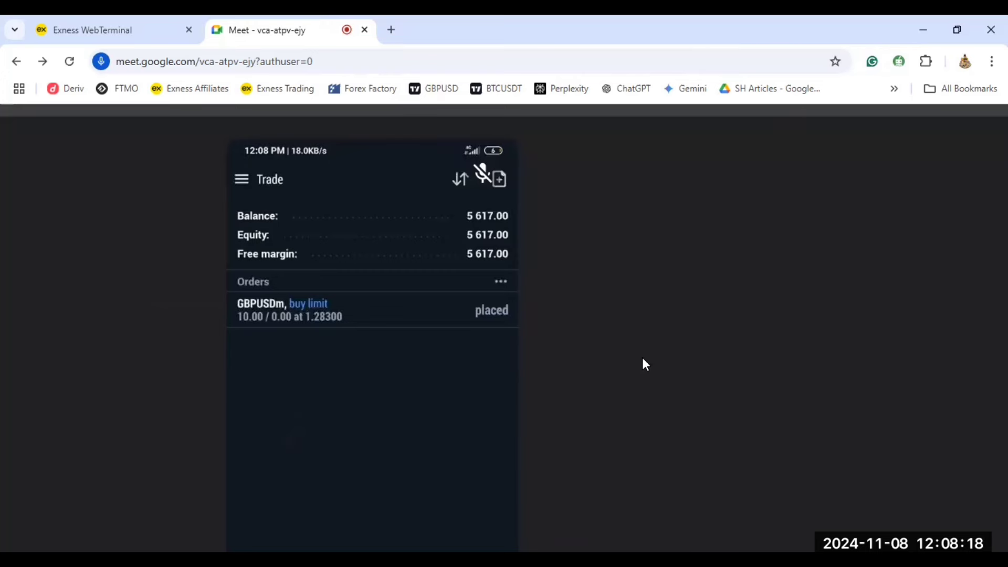
pyautogui.moveTo(409, 324)
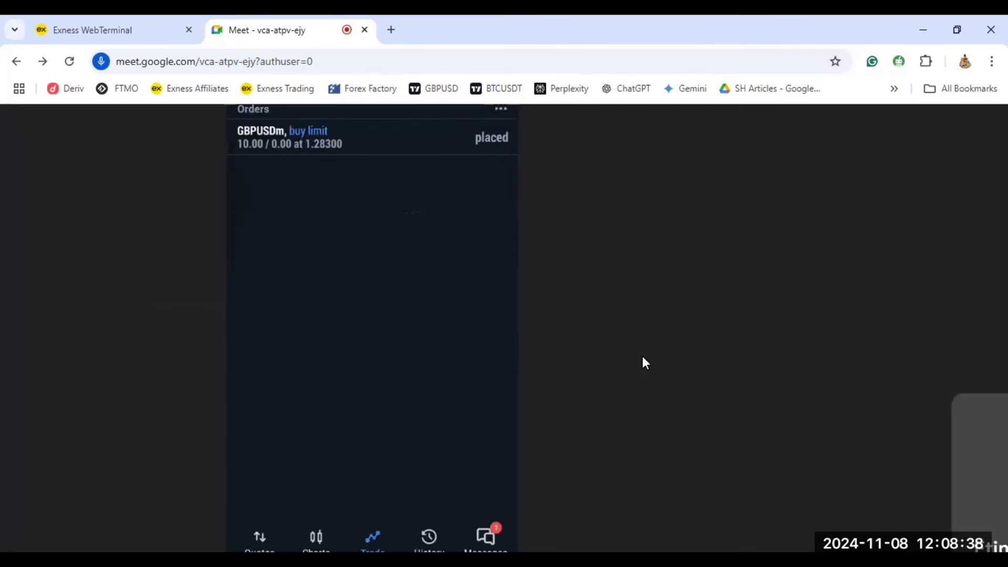
pyautogui.moveTo(320, 430)
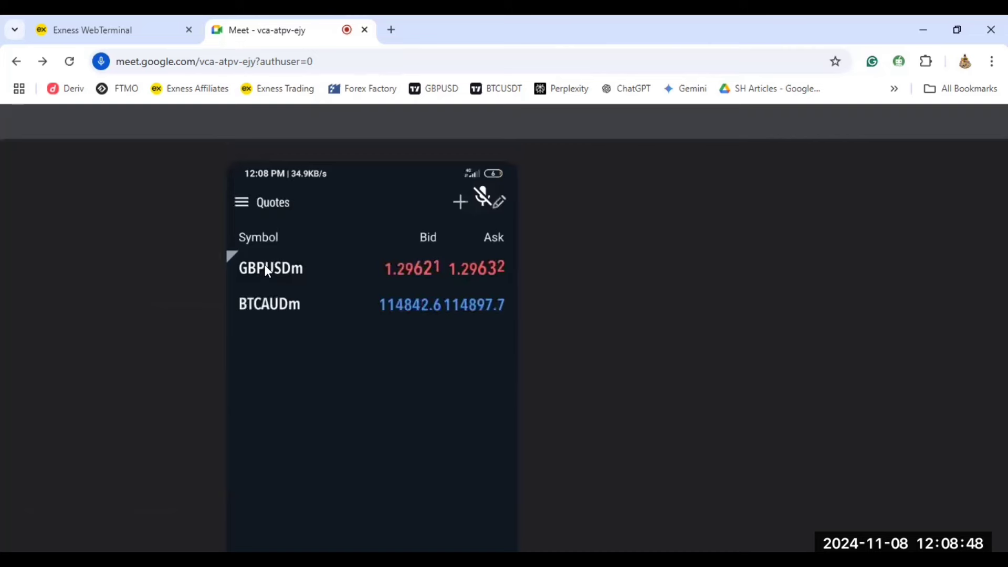
pyautogui.moveTo(517, 288)
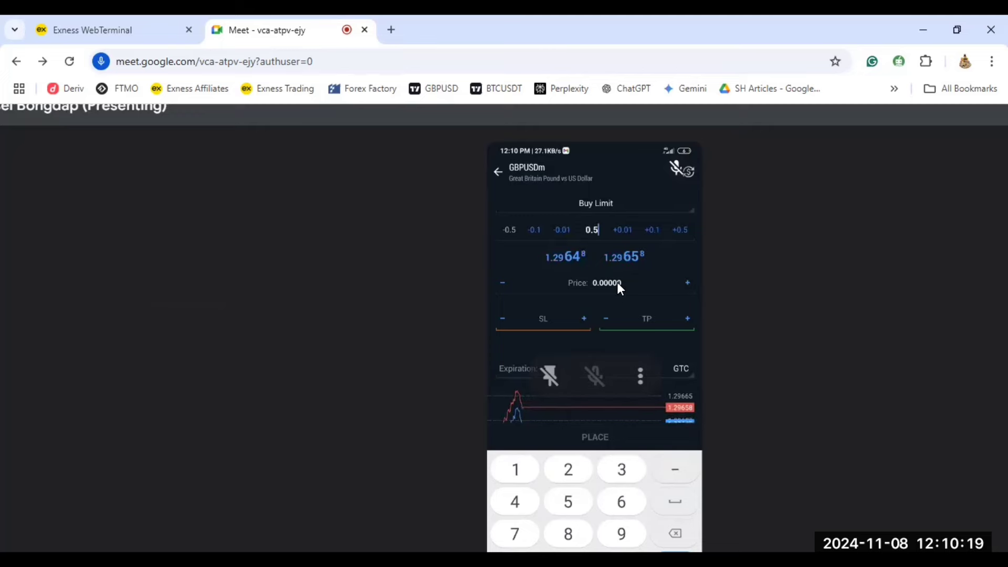
# Return to the Exness WebTerminal tab and examine the earlier GBP/USD price swings above the buy limit and stop loss levels
pyautogui.click(98, 17)
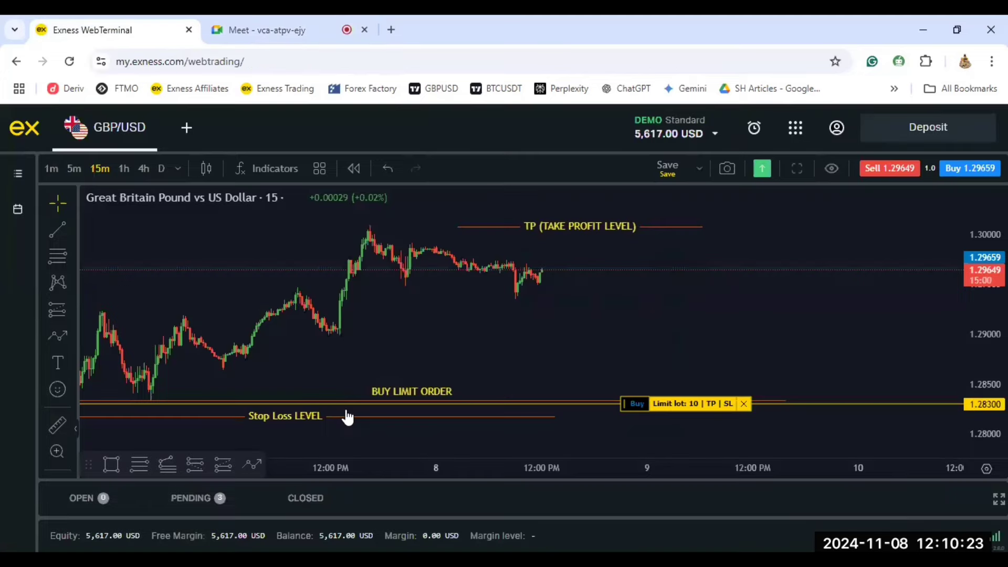
pyautogui.hscroll(-5, 510, 383)
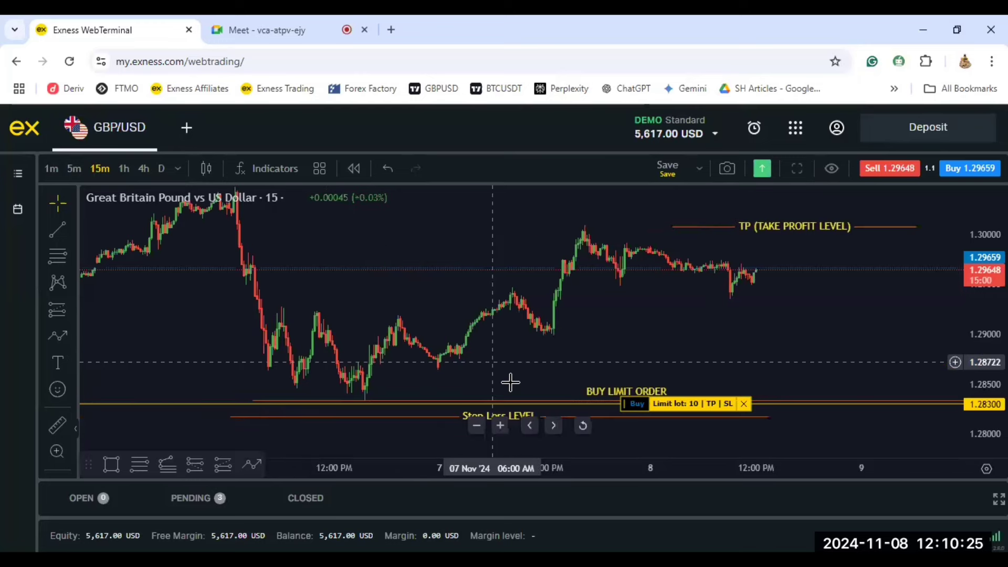
pyautogui.hscroll(-4, 512, 383)
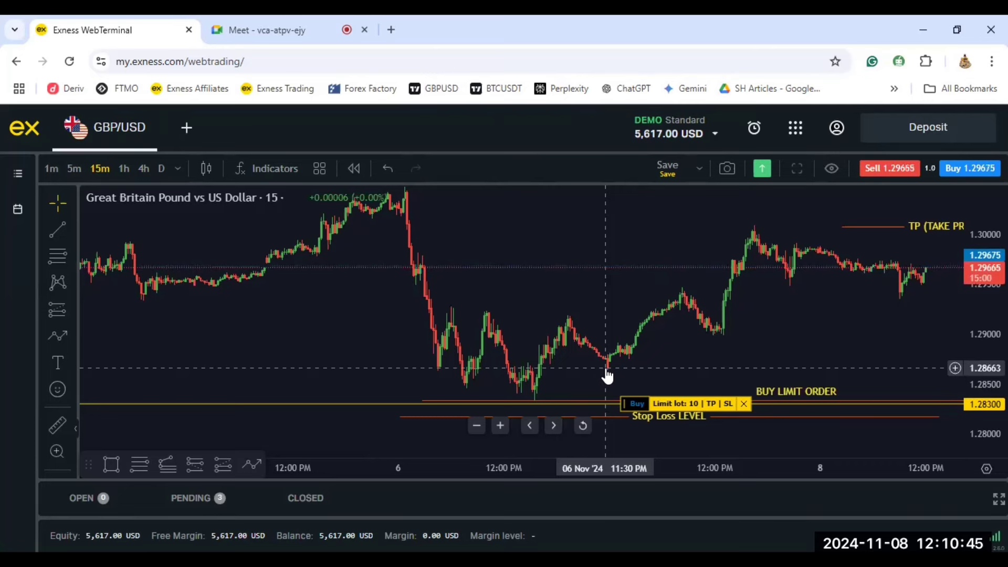
# Switch to the Google Meet tab and review the mobile GBPUSDm Buy Limit form, checking the order levels on the Exness WebTerminal chart in between
pyautogui.click(261, 16)
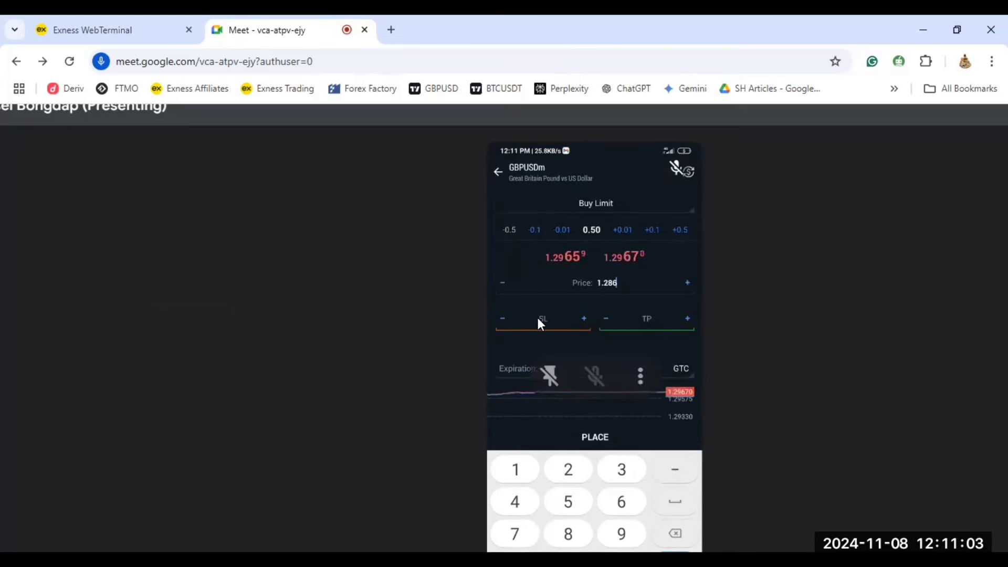
pyautogui.moveTo(555, 322)
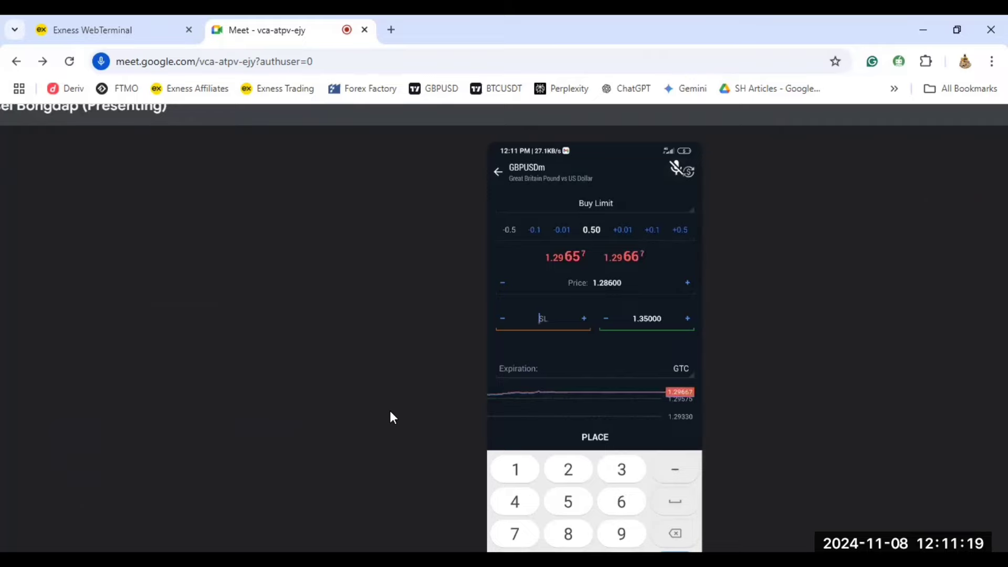
pyautogui.hotkey('ctrl', '1')
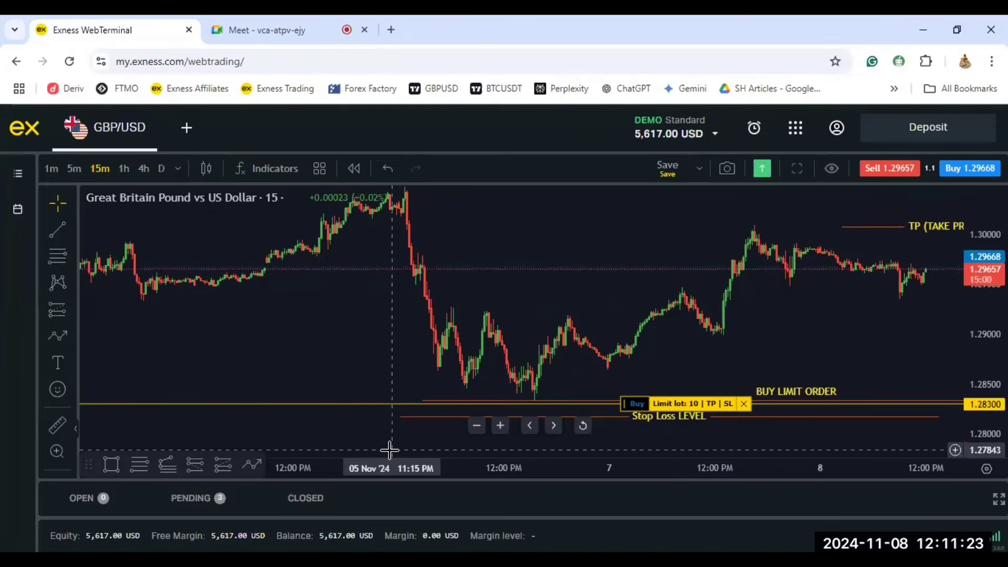
pyautogui.click(322, 23)
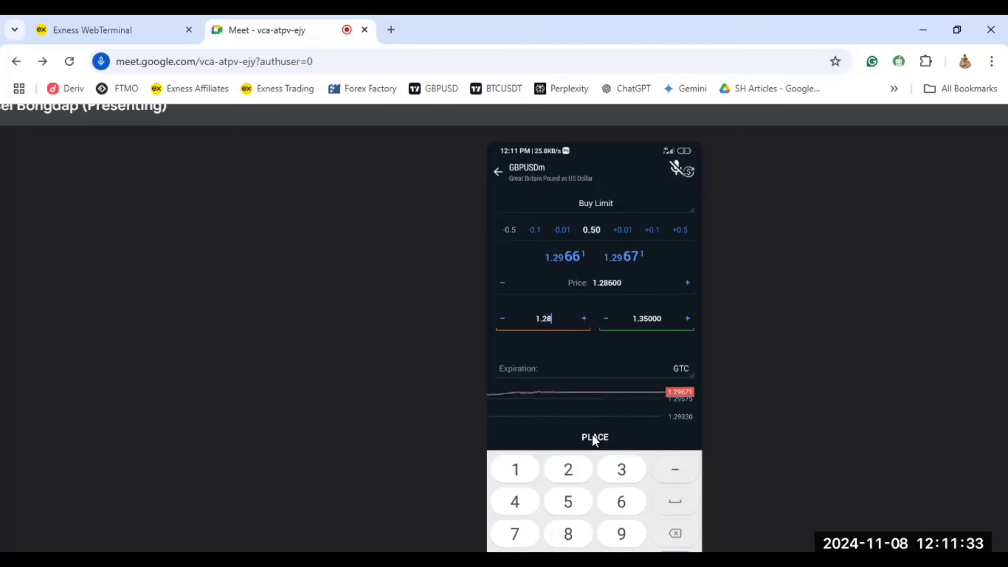
pyautogui.moveTo(602, 436)
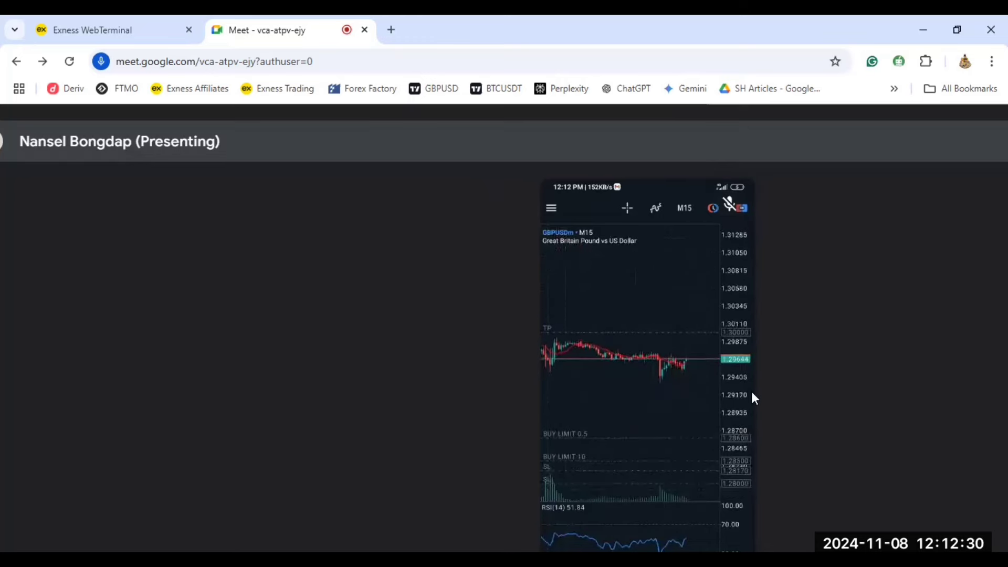
# Examine the buy limit, stop loss and take profit levels on the mobile GBPUSDm M15 chart and return to the Exness WebTerminal tab
pyautogui.moveTo(688, 392)
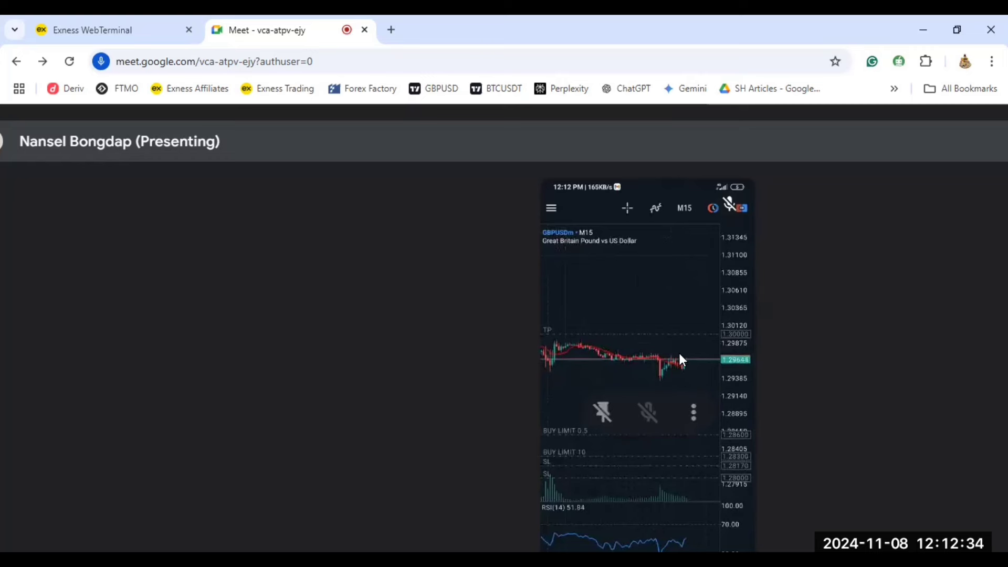
pyautogui.scroll(3, 679, 353)
pyautogui.scroll(-5, 823, 343)
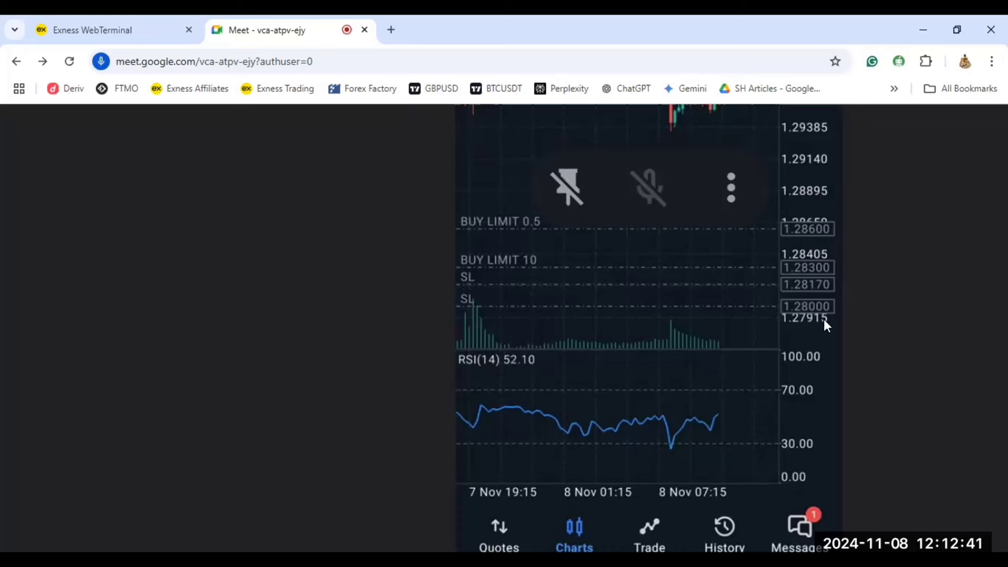
pyautogui.scroll(2, 503, 335)
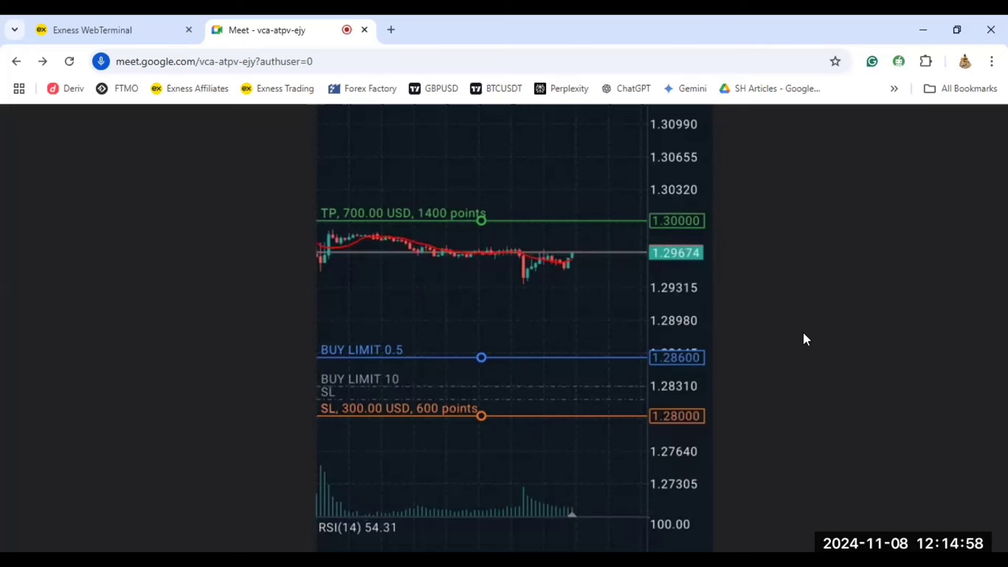
pyautogui.click(104, 29)
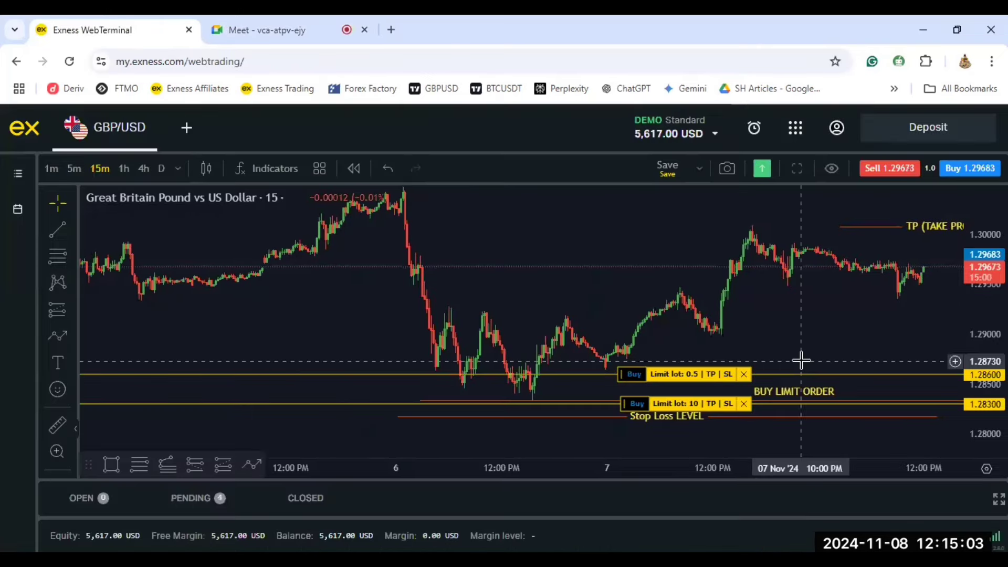